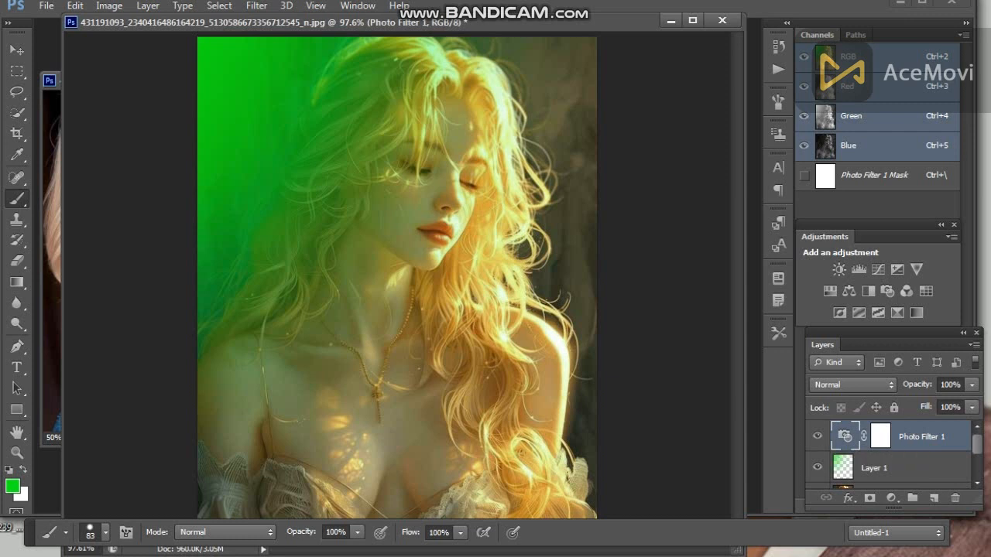
click(721, 20)
click(507, 211)
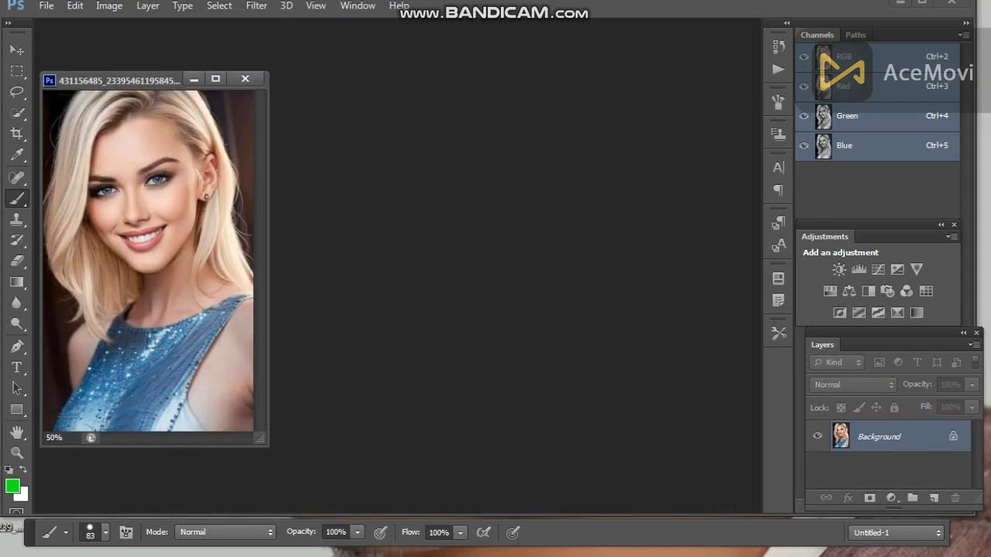
key(ctrl+o)
scroll(519, 279, down, 5)
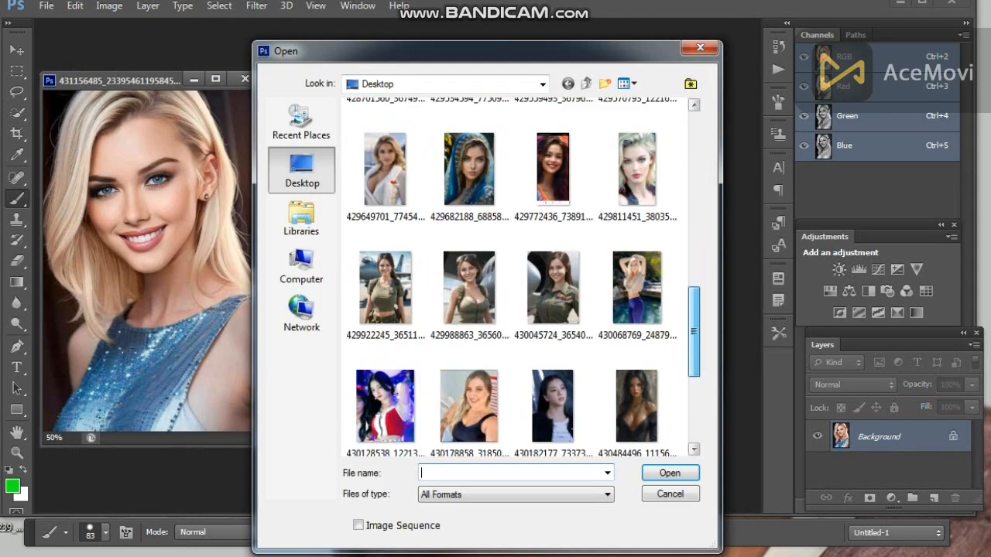
click(636, 271)
click(671, 473)
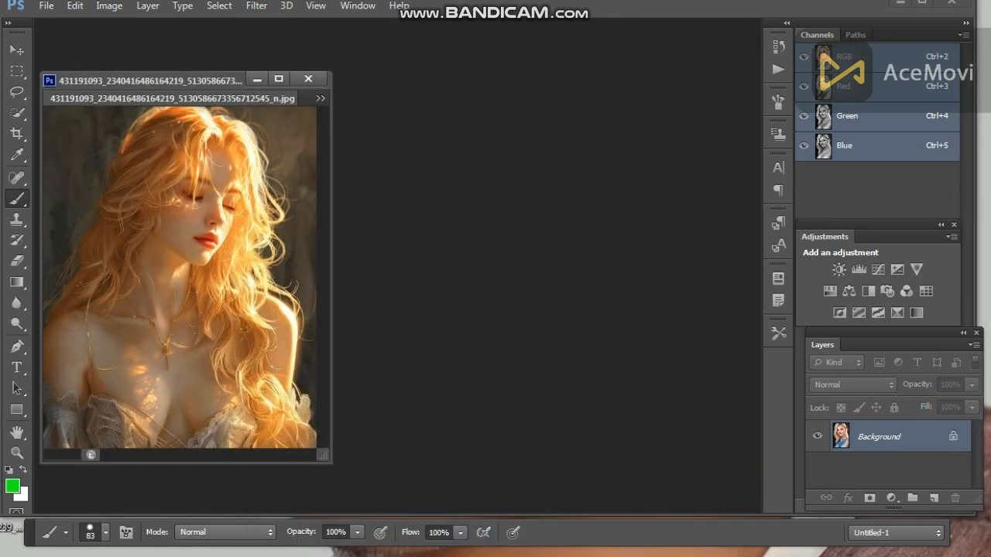
Float the reopened portrait in its own window and enlarge that window to cover most of the workspace.
drag(162, 99, 313, 107)
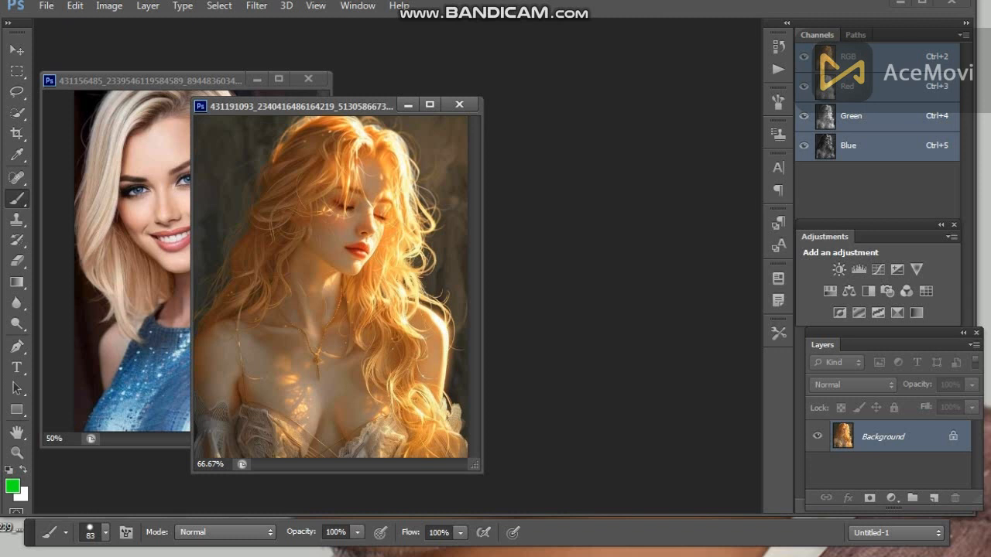
drag(192, 99, 115, 23)
drag(480, 471, 774, 517)
drag(790, 554, 760, 517)
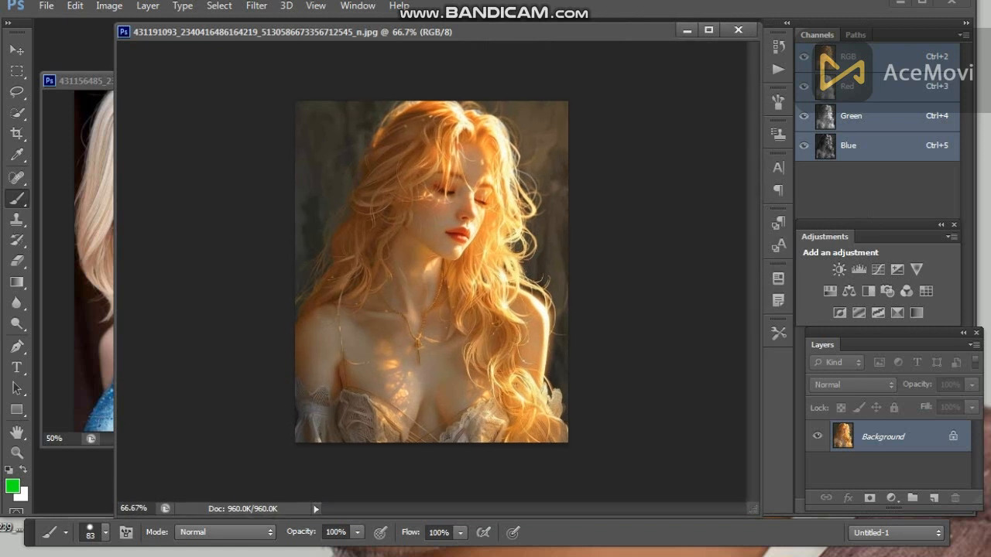
Add a new layer and brush solid green over the dark backdrop on the left side of the hair, down to the shoulder.
scroll(431, 272, up, 8)
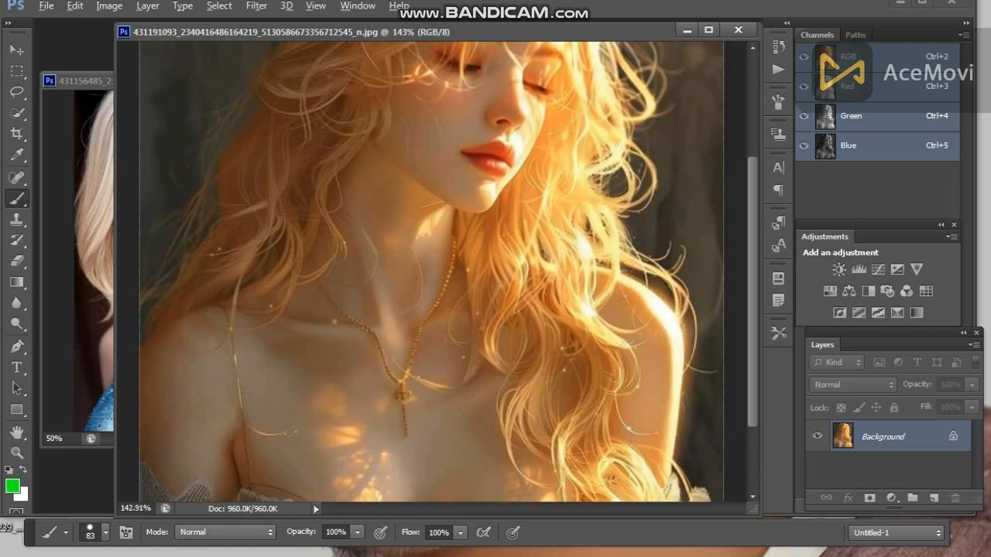
scroll(431, 273, up, 4)
scroll(431, 272, down, 7)
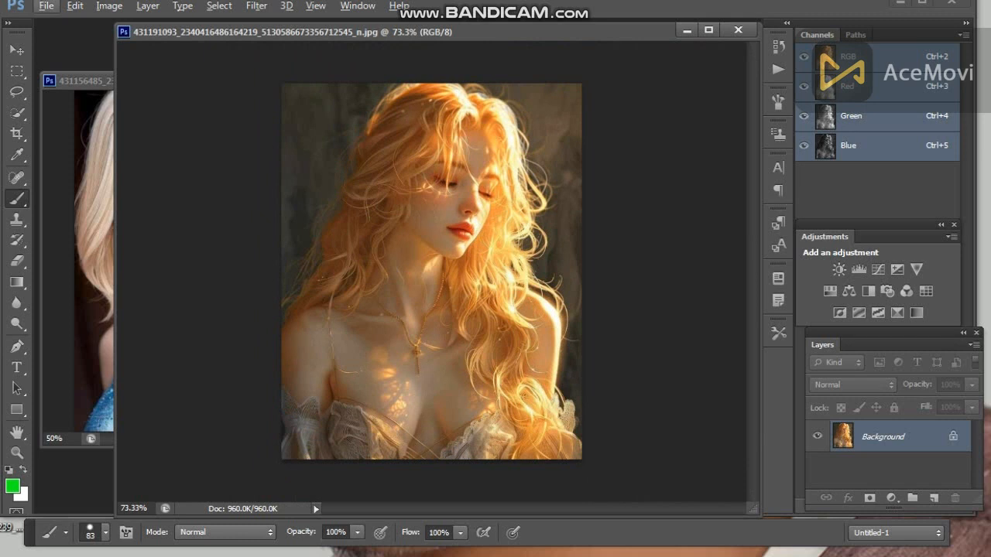
drag(342, 89, 291, 104)
key(ctrl+z)
click(933, 497)
mouse_move(338, 92)
mouse_down()
mouse_move(287, 120)
mouse_move(362, 80)
mouse_move(282, 284)
mouse_move(361, 148)
mouse_move(358, 169)
mouse_move(311, 281)
mouse_move(291, 283)
mouse_up()
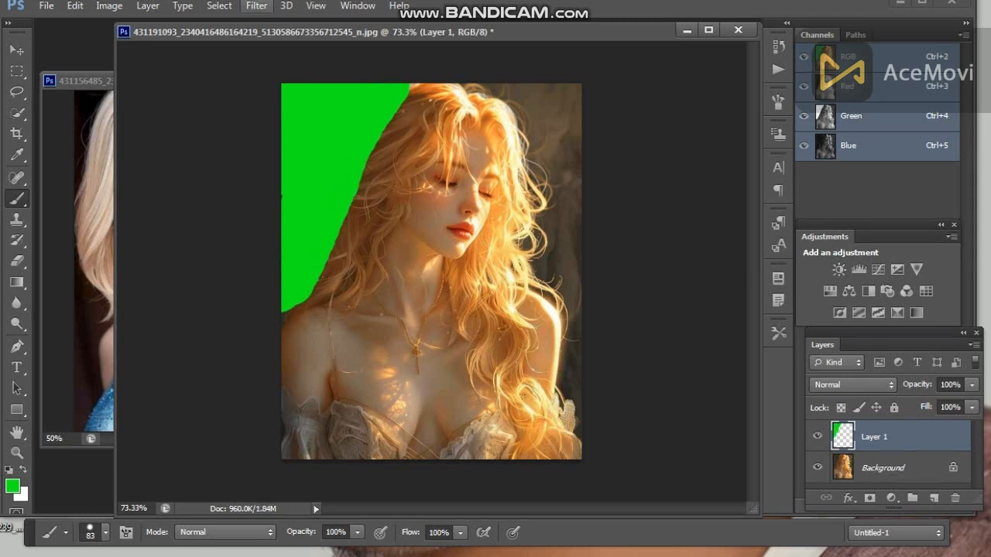
Apply a Gaussian Blur with a radius of 117.7 pixels to the green paint layer.
click(257, 5)
mouse_move(310, 106)
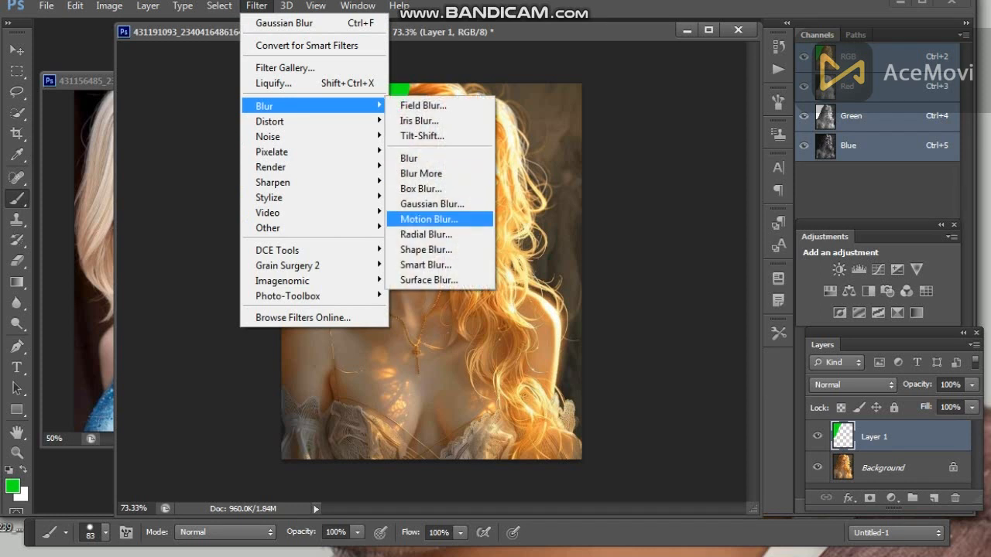
click(422, 204)
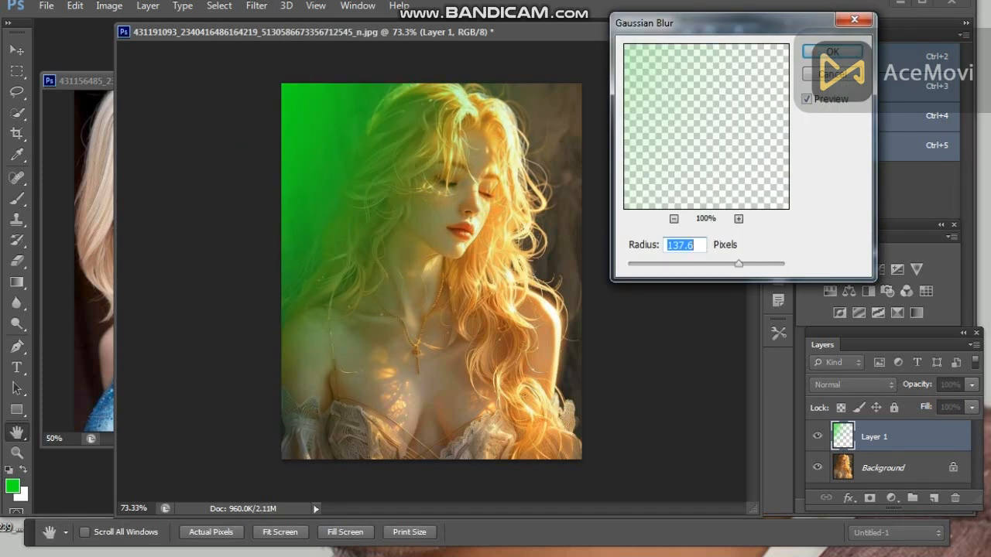
mouse_move(738, 263)
mouse_down()
mouse_move(728, 263)
mouse_move(755, 263)
mouse_move(733, 264)
mouse_up()
double_click(669, 245)
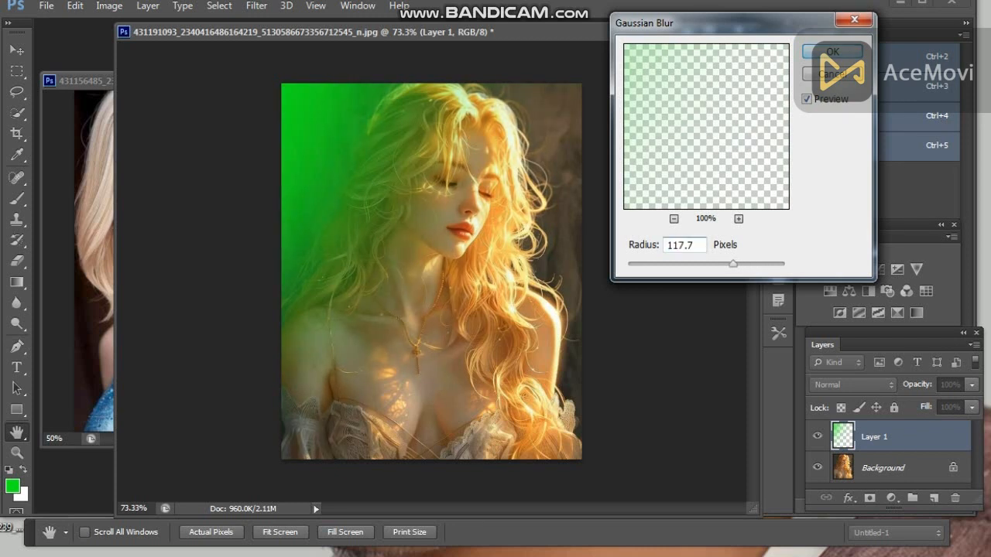
key(Return)
key(b)
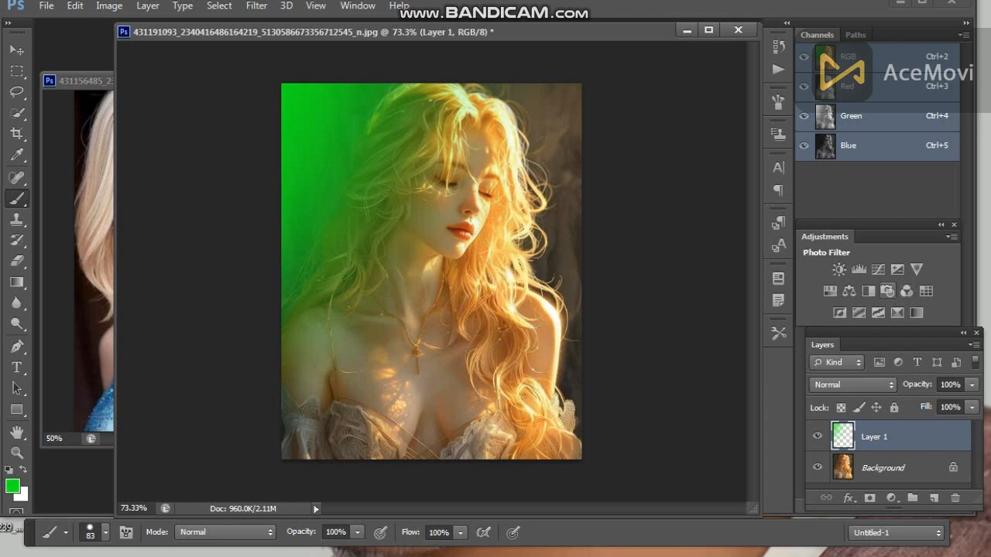
Add a Channel Mixer adjustment with Red +106, Green -18 and Blue -5 for the Red output, and raise the constant slightly.
click(907, 290)
drag(830, 215, 832, 214)
drag(795, 248, 794, 279)
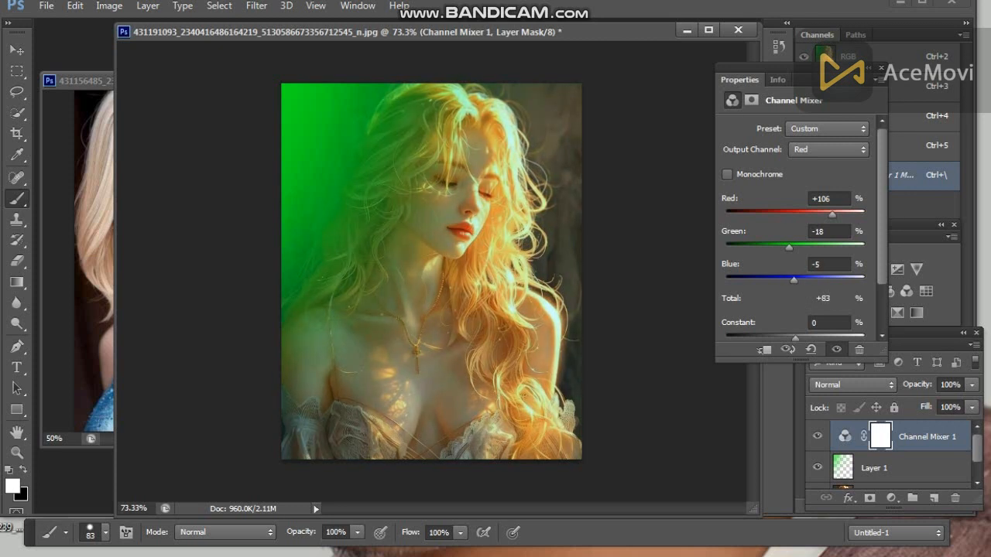
drag(795, 339, 800, 338)
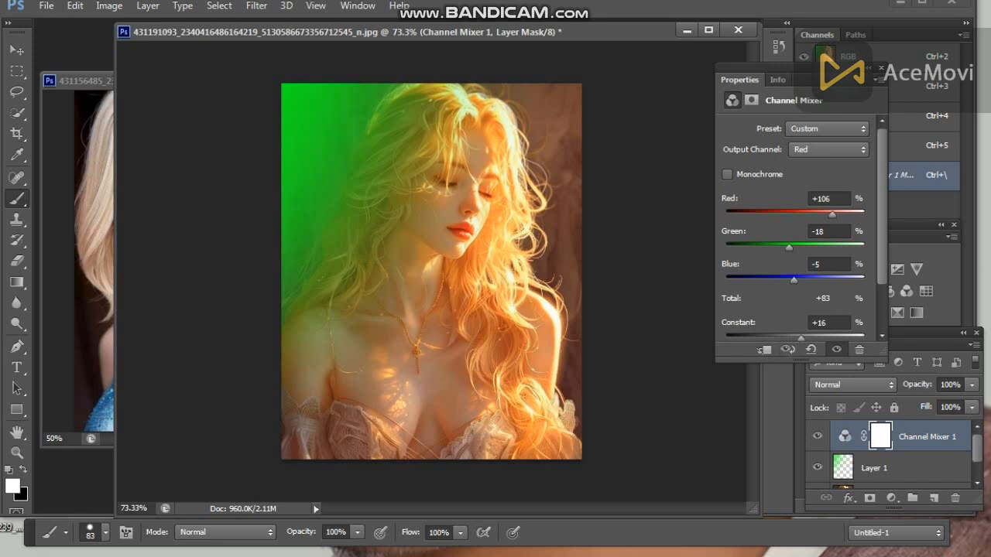
click(881, 68)
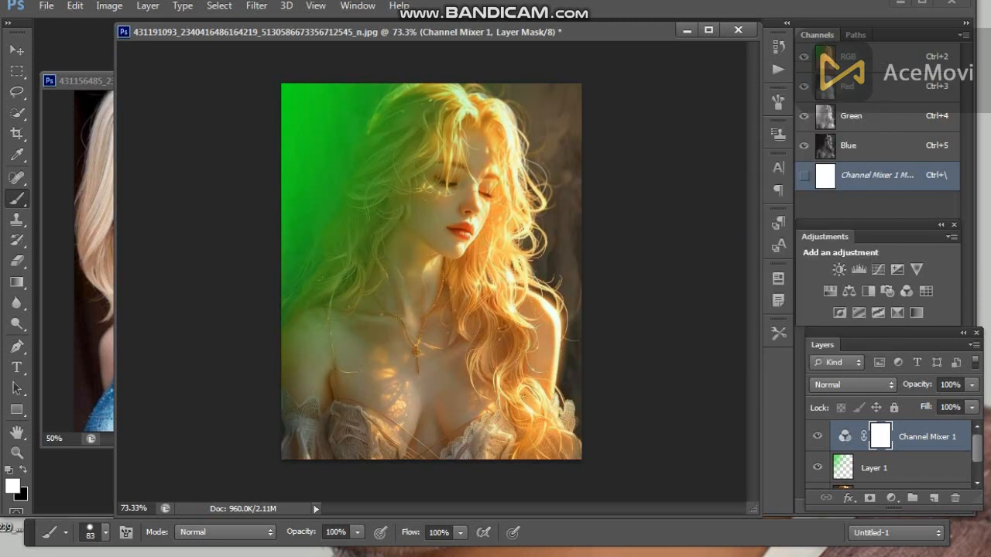
Add a Photo Filter adjustment using the Green filter and increase its density.
click(887, 291)
click(816, 129)
click(805, 249)
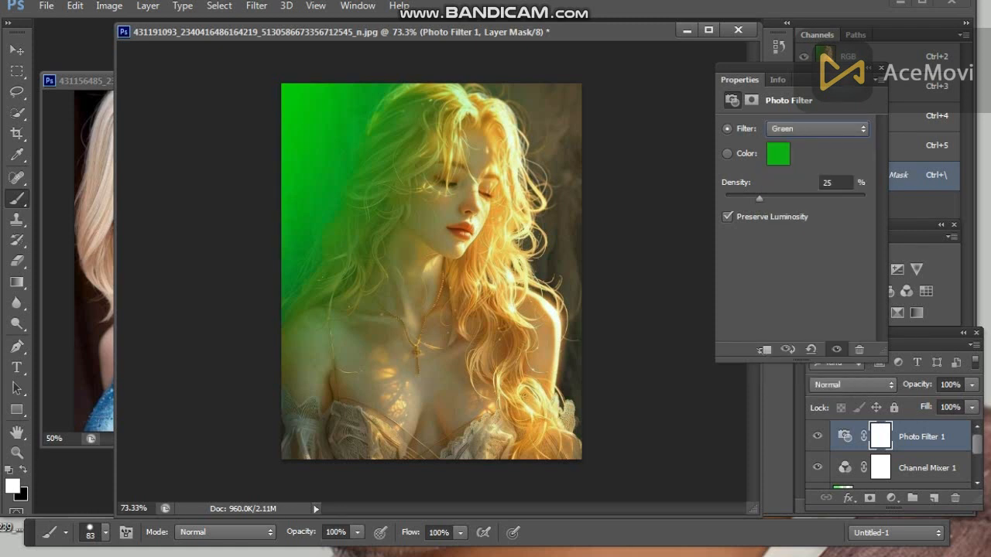
drag(759, 199, 795, 198)
click(881, 68)
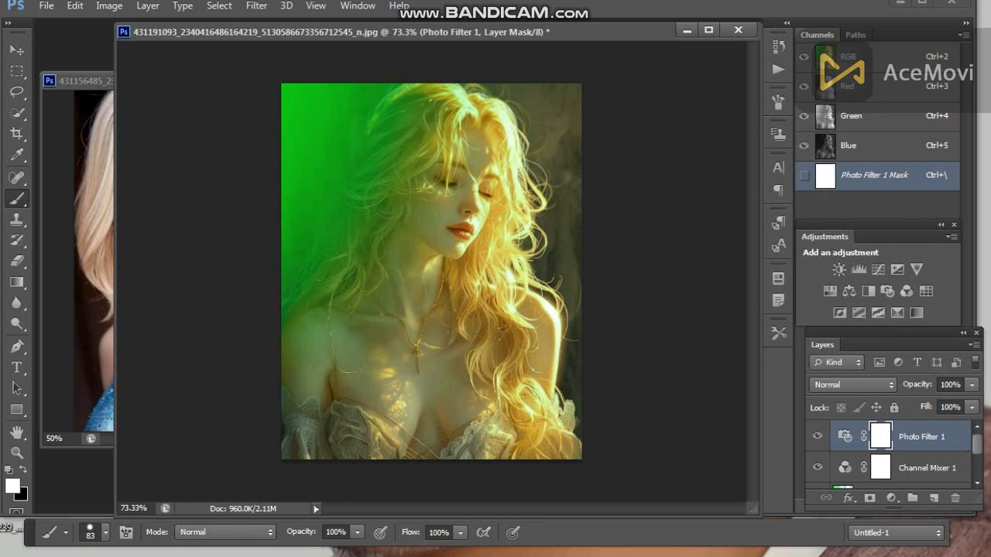
Add a Curves adjustment that raises the midtones and darkens the shadows with a point at input 45, output 0.
click(878, 268)
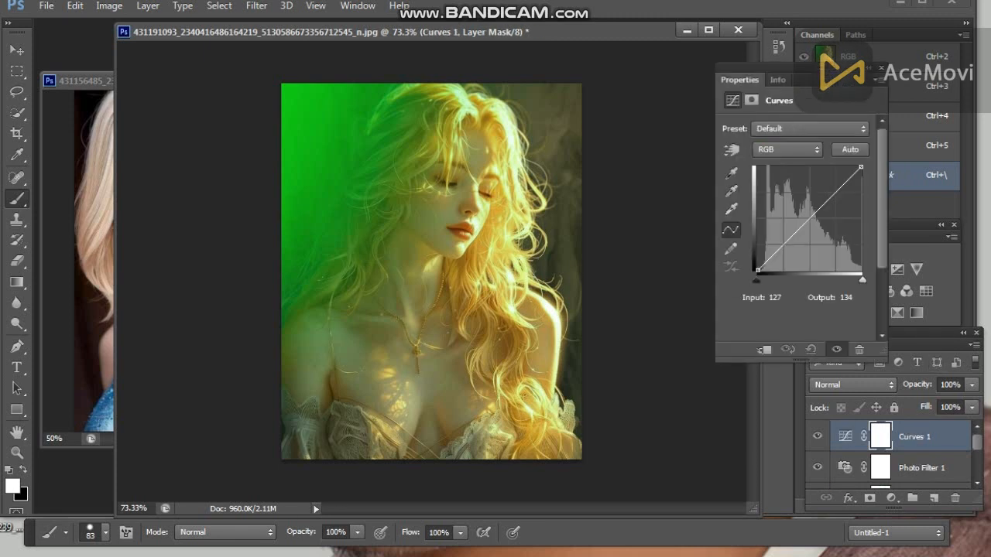
drag(803, 226, 803, 215)
drag(774, 251, 775, 270)
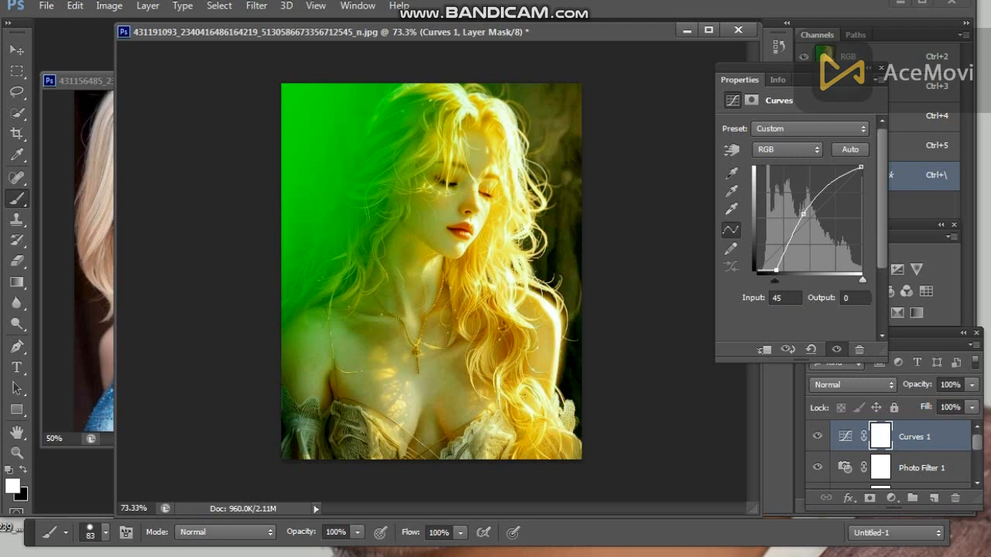
click(881, 68)
scroll(432, 280, up, 5)
scroll(431, 280, up, 3)
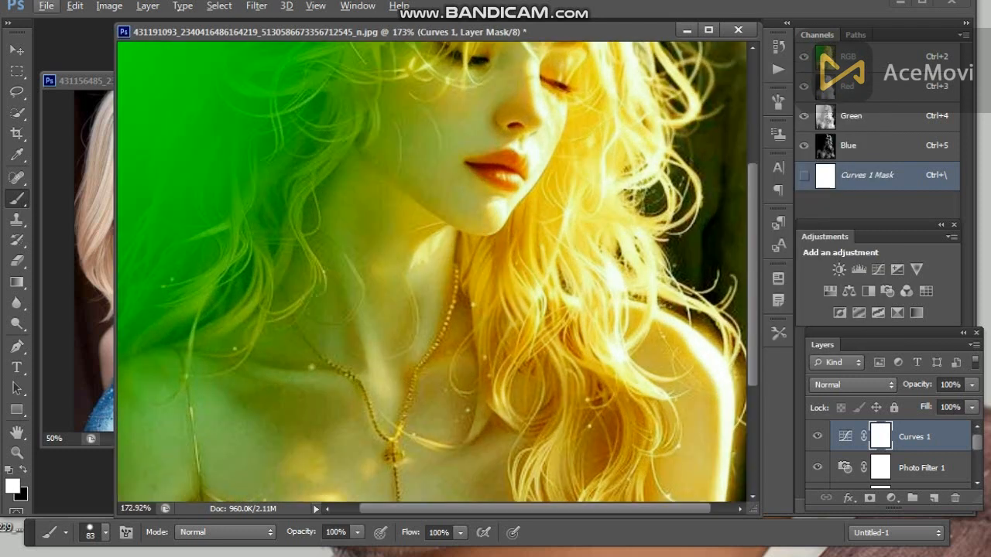
scroll(431, 280, down, 8)
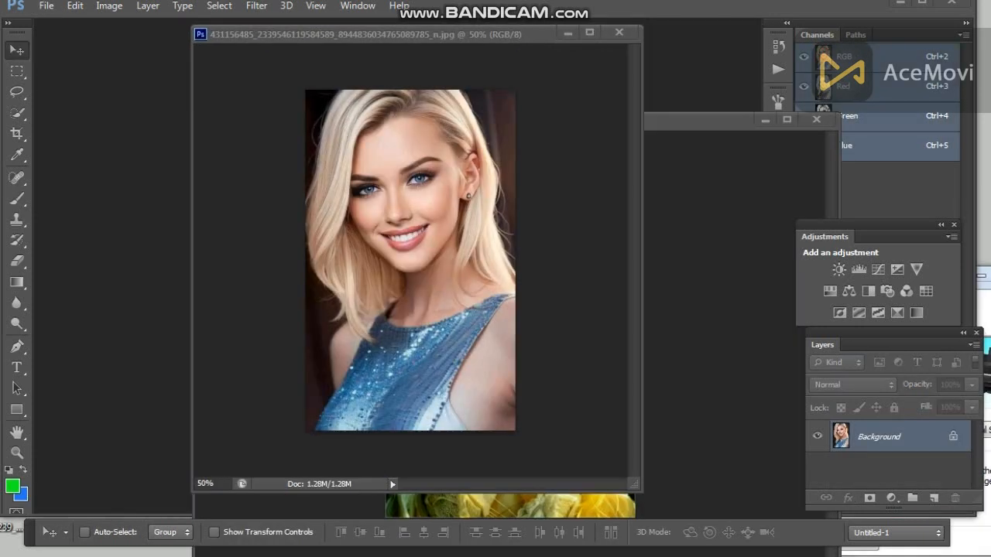
Enlarge the smiling blonde portrait's window in width and height to fill most of the workspace.
scroll(411, 232, up, 3)
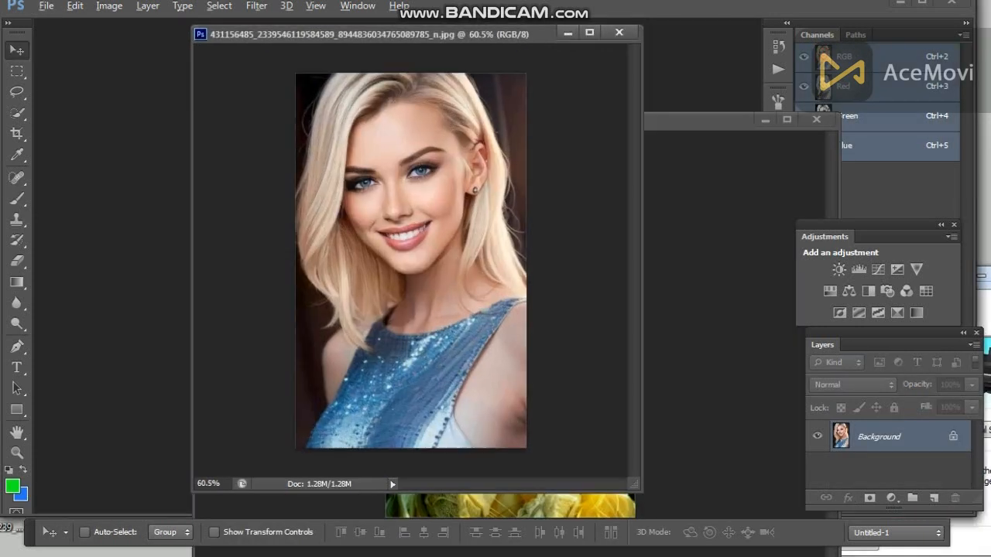
scroll(417, 266, up, 1)
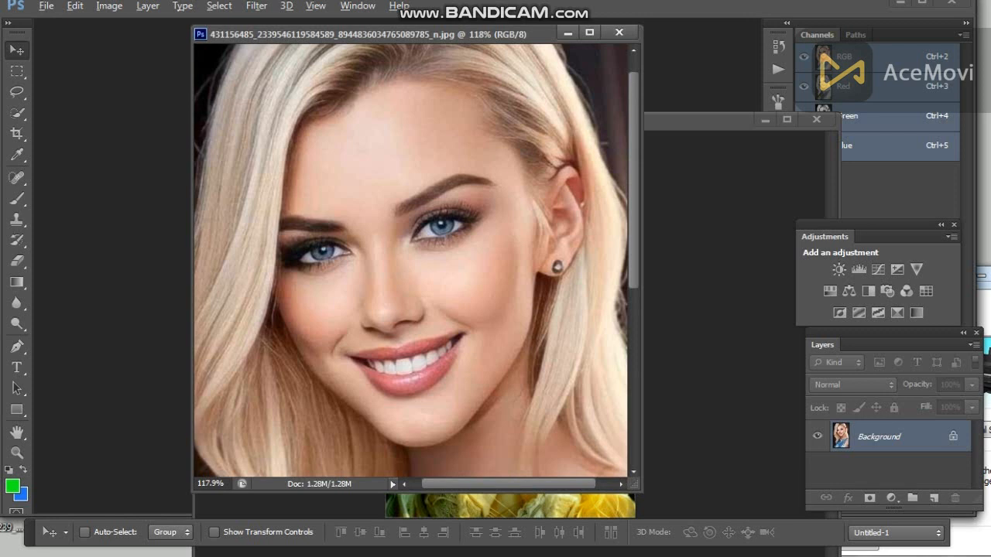
drag(192, 267, 67, 267)
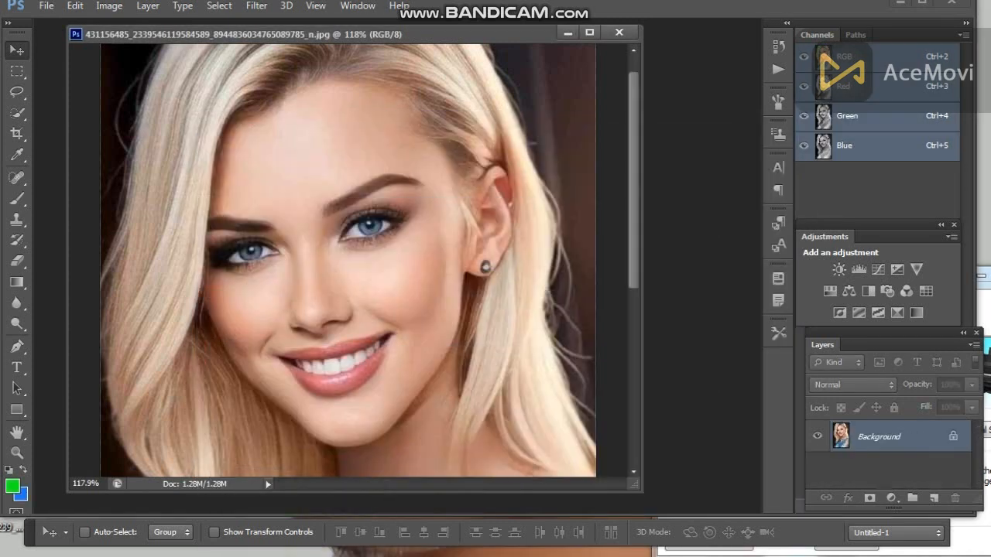
drag(643, 267, 740, 267)
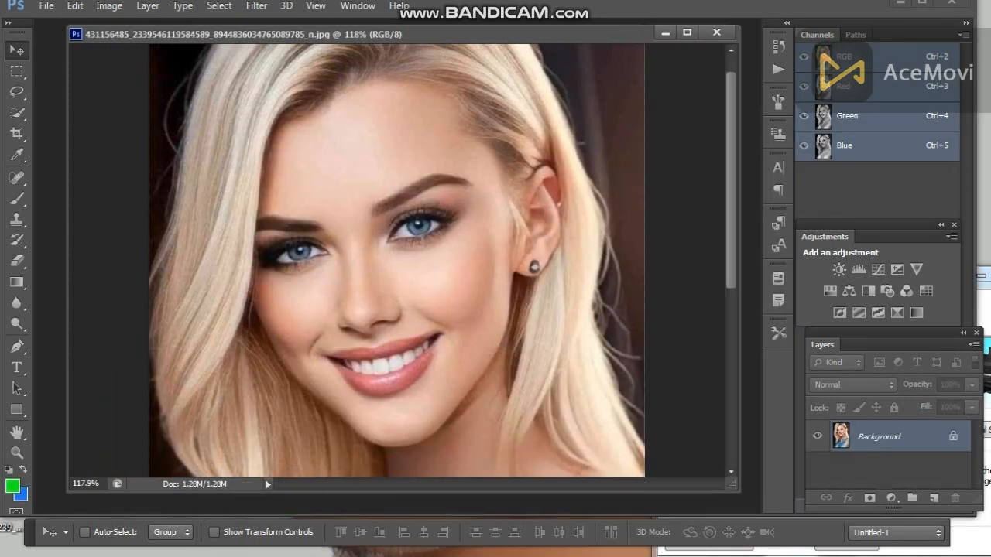
drag(403, 492, 402, 518)
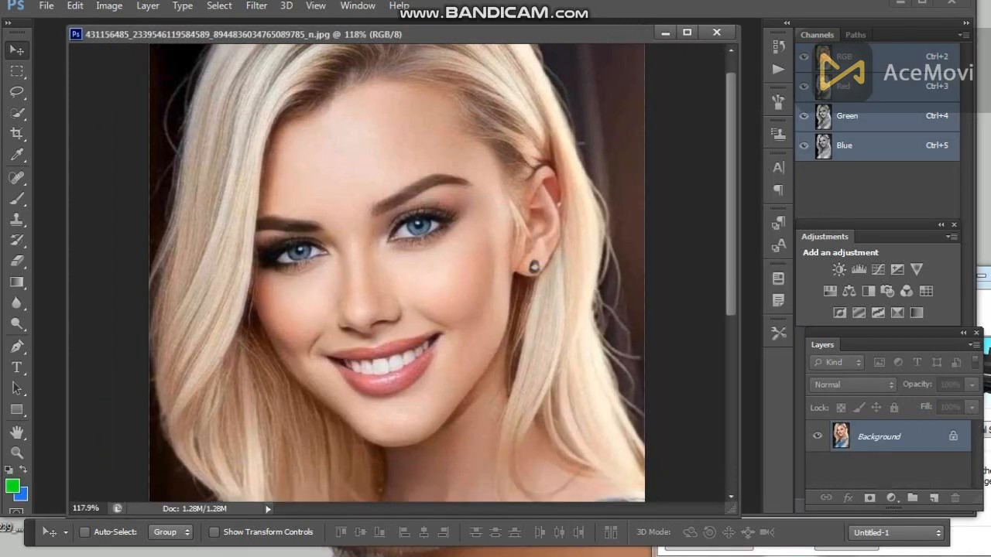
Set the Brush to a 14 px tip and add a new empty layer above the smiling portrait's background.
scroll(396, 272, down, 1)
scroll(396, 272, up, 1)
scroll(422, 290, up, 6)
drag(422, 289, 477, 278)
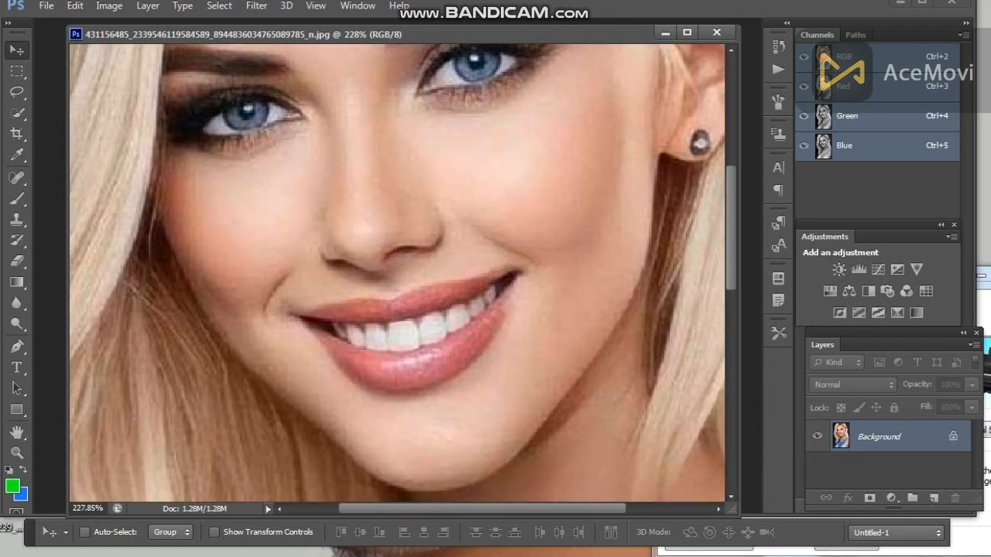
click(17, 199)
right_click(544, 287)
click(572, 325)
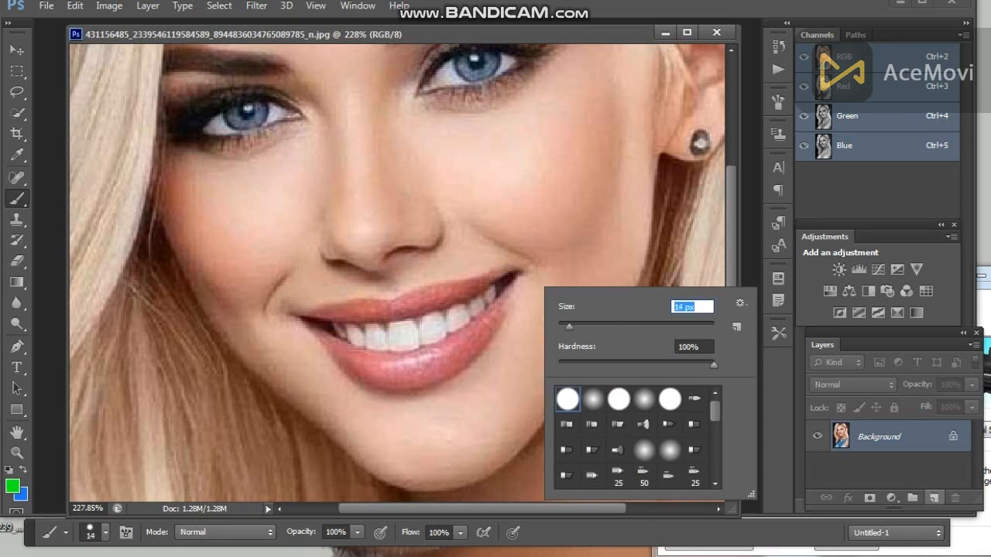
click(933, 497)
click(933, 498)
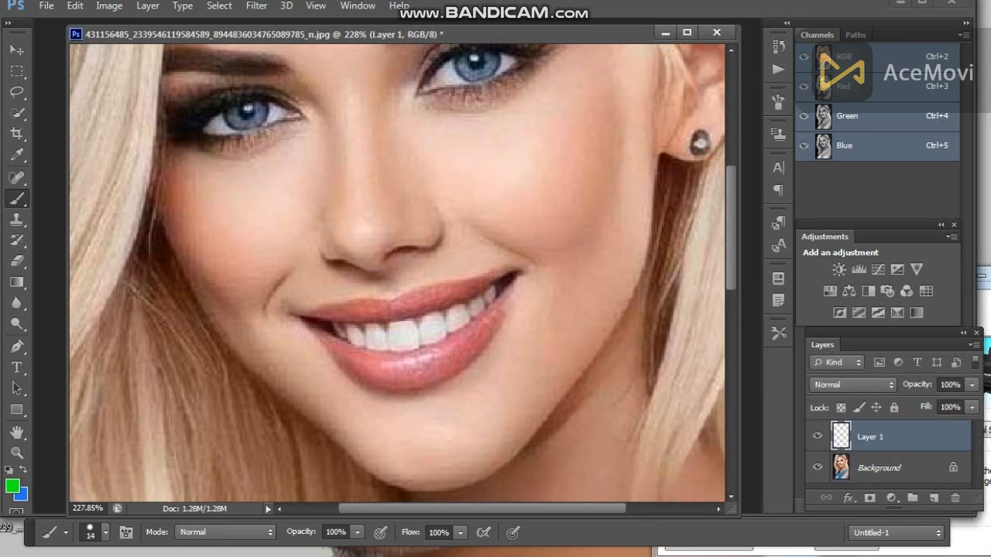
Paint the lower lip green on the new layer, using a soft round brush at 28% opacity.
drag(498, 312, 476, 339)
key(ctrl+z)
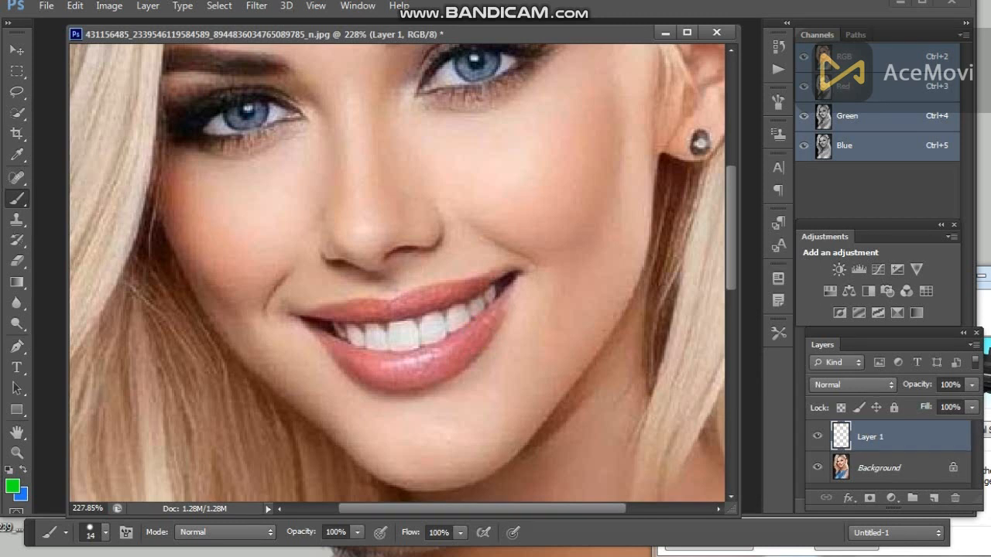
click(357, 533)
drag(358, 549, 300, 549)
right_click(510, 309)
click(560, 421)
drag(494, 317, 464, 346)
drag(348, 358, 326, 336)
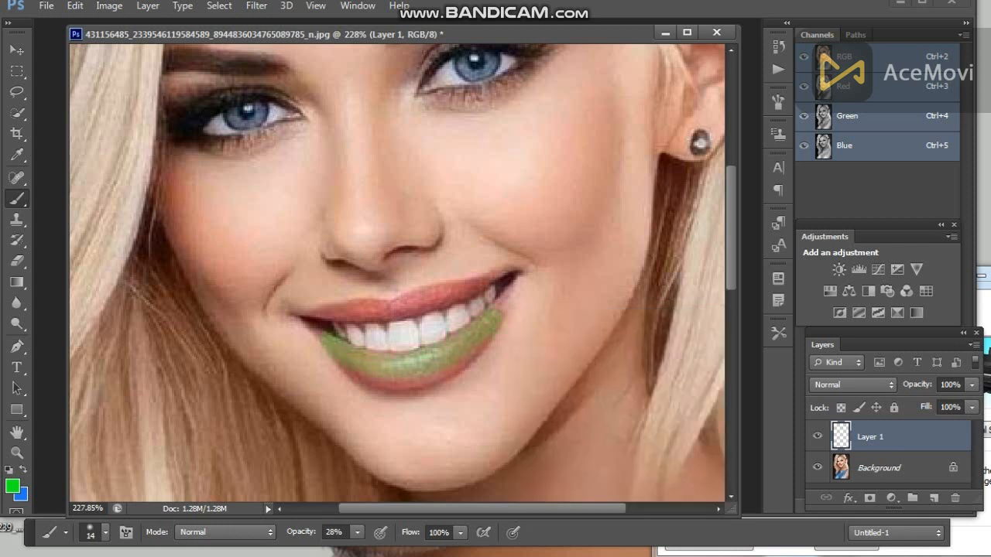
click(391, 385)
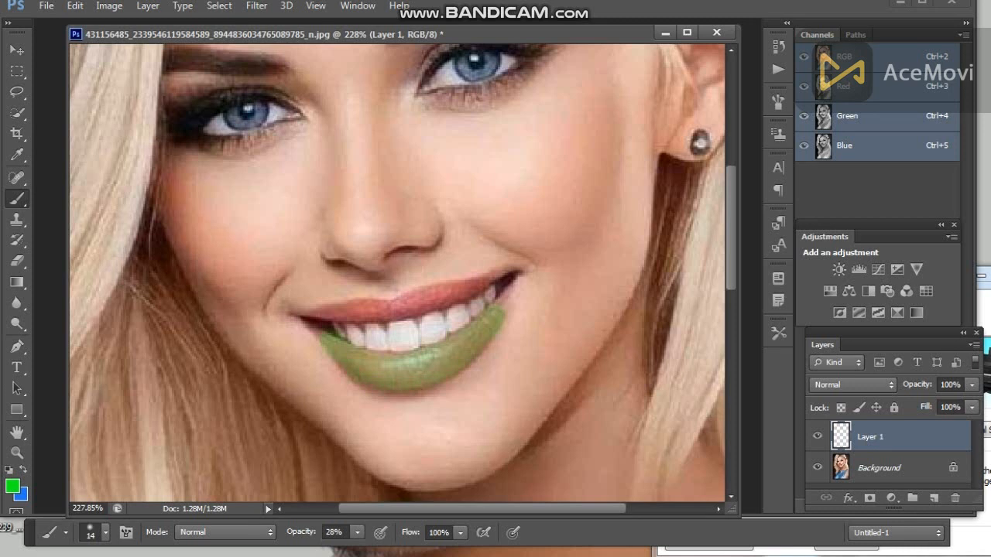
Reduce the brush to 9 px and paint the upper lip and the right corner of the mouth green.
drag(325, 315, 498, 283)
key(ctrl+z)
right_click(512, 279)
drag(537, 320, 533, 320)
click(533, 319)
click(495, 279)
drag(494, 280, 469, 288)
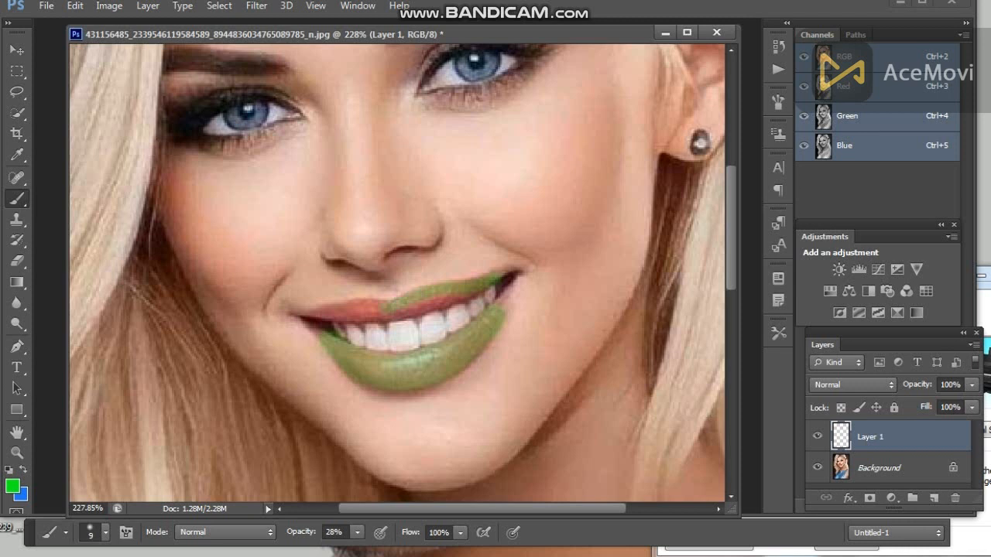
mouse_move(357, 308)
mouse_down()
mouse_move(311, 317)
mouse_move(393, 319)
mouse_move(457, 300)
mouse_up()
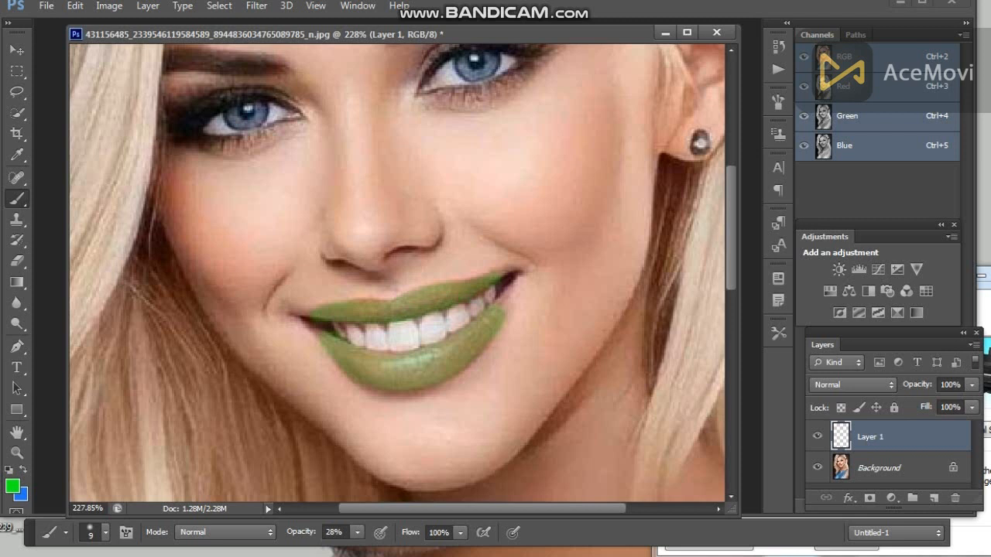
drag(504, 288, 499, 296)
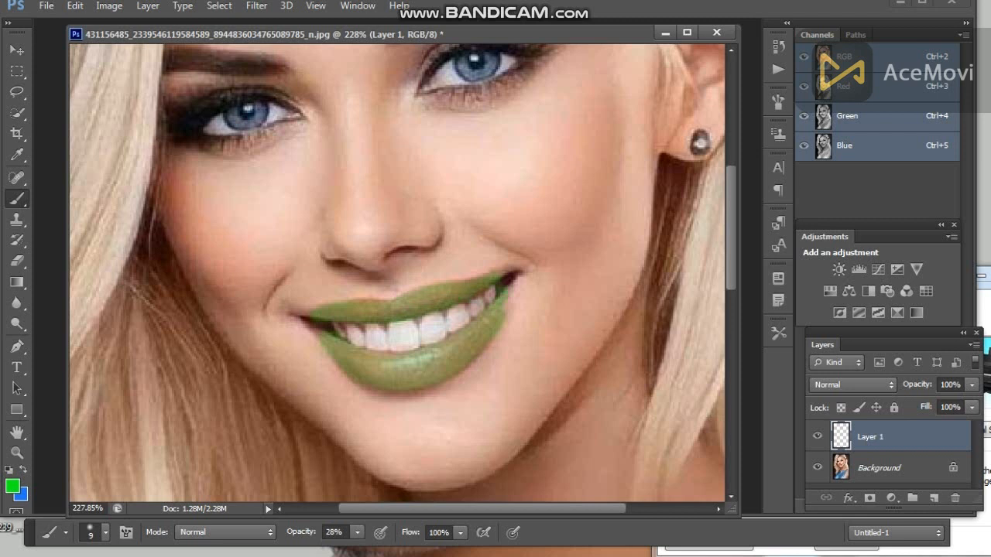
Paint the left corner of the lower lip green with the 9 px brush.
mouse_move(319, 333)
mouse_down()
mouse_move(313, 326)
mouse_move(321, 333)
mouse_up()
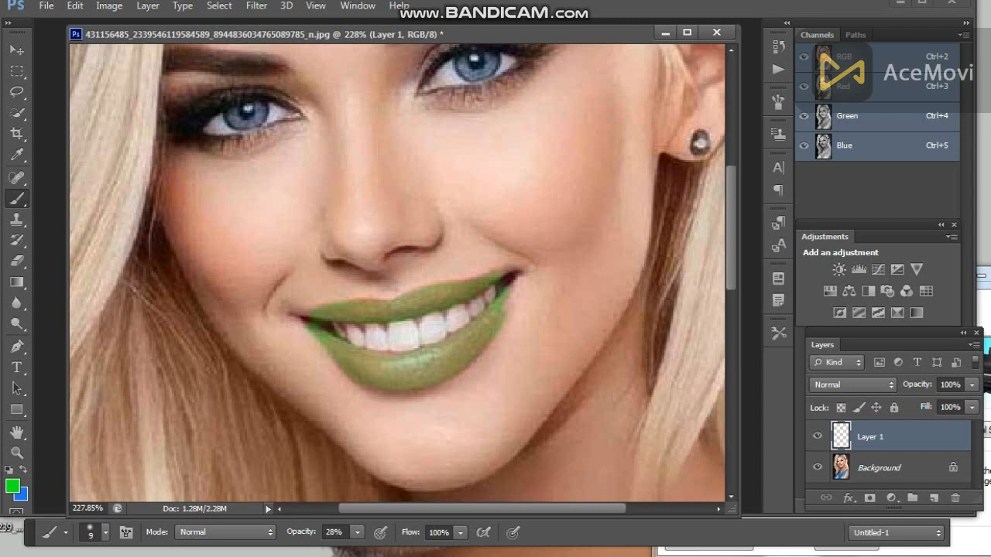
click(888, 291)
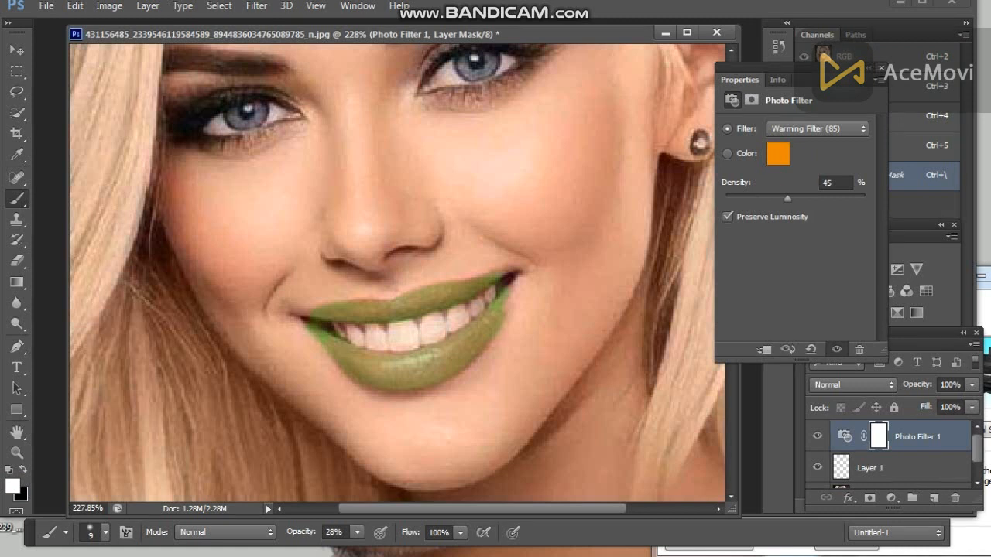
click(881, 68)
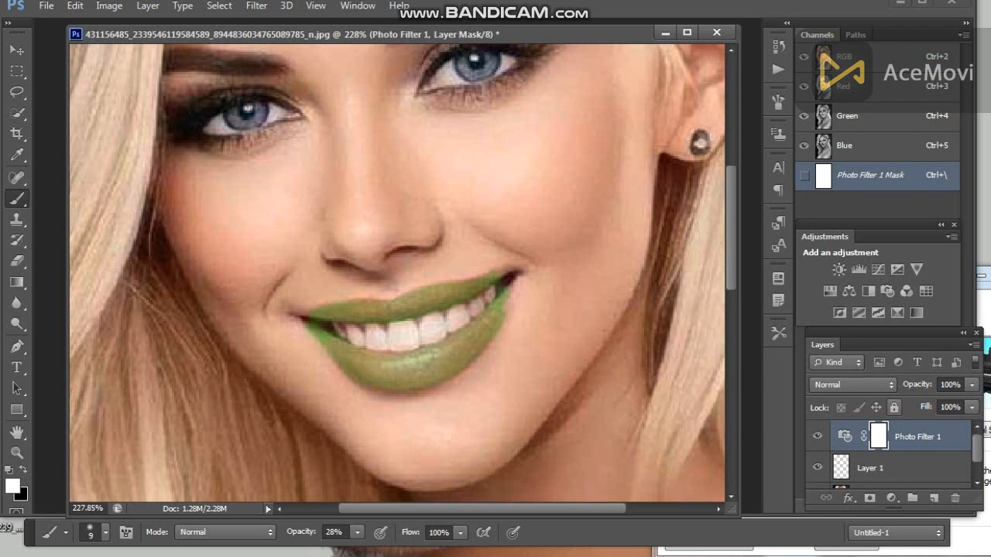
click(852, 385)
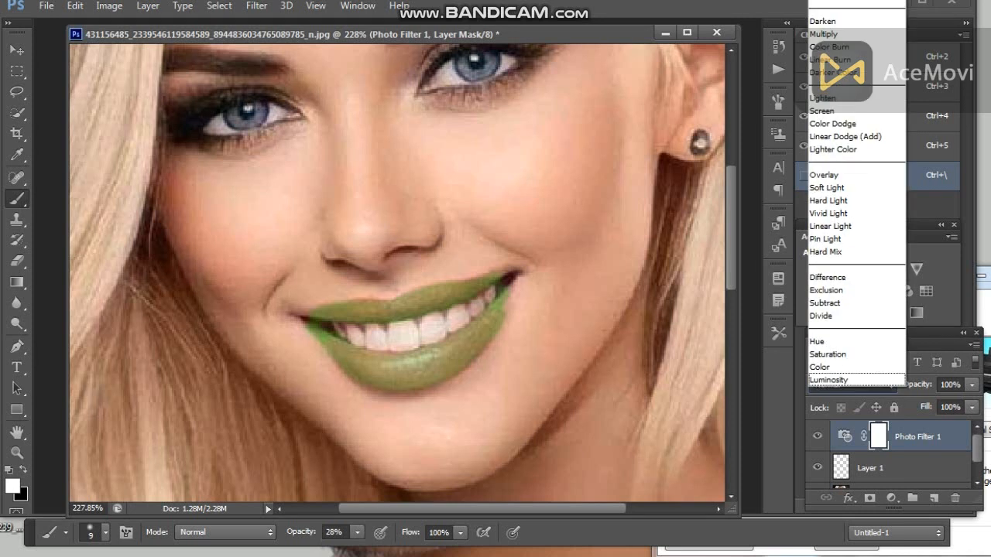
click(852, 190)
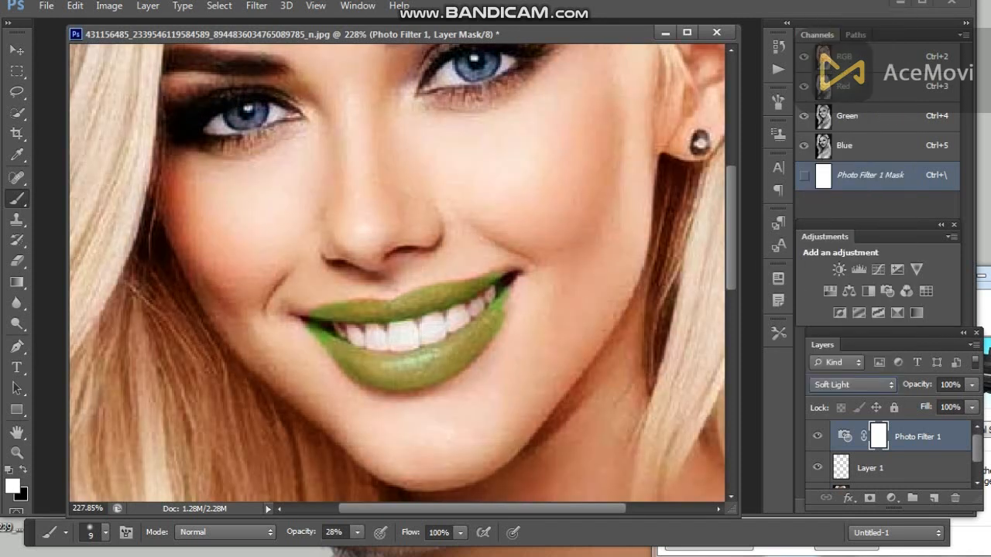
key(ctrl+z)
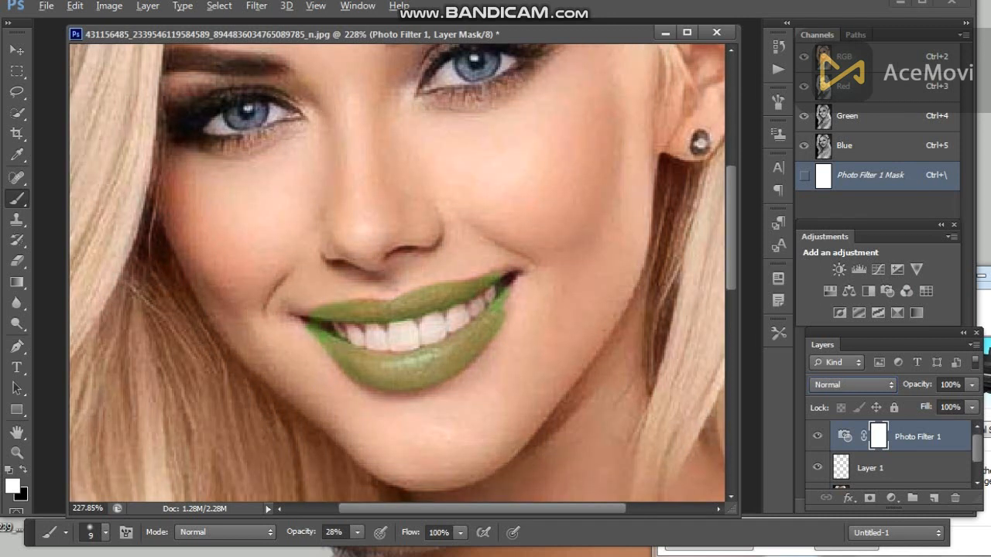
key(ctrl+alt+z)
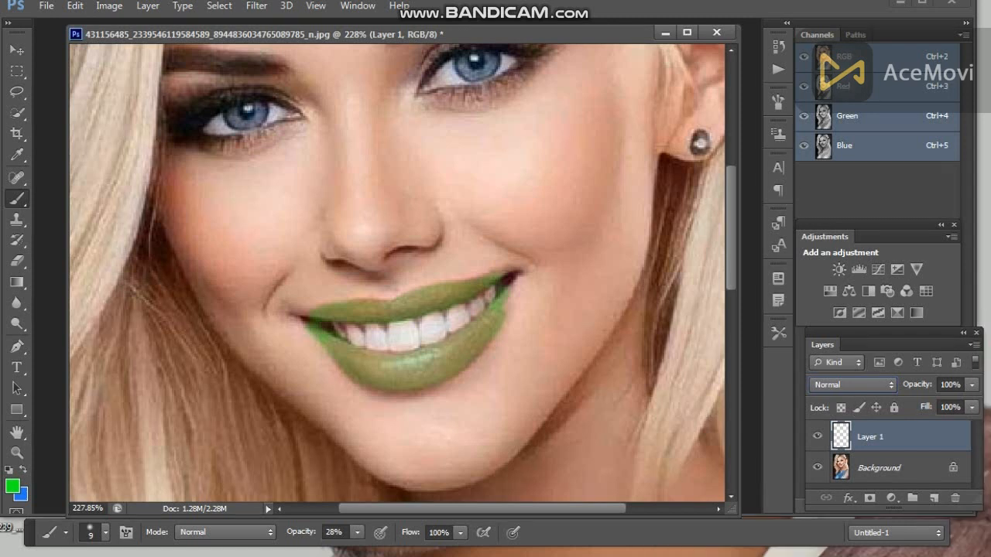
Delete the green lip paint layer and set the foreground colour to bright red fa2948.
key(Delete)
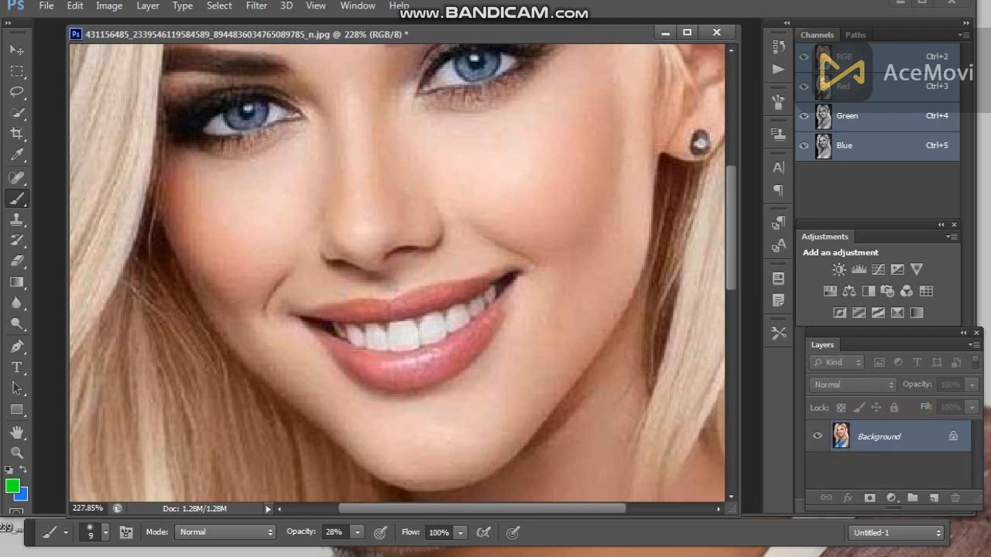
click(13, 486)
click(435, 368)
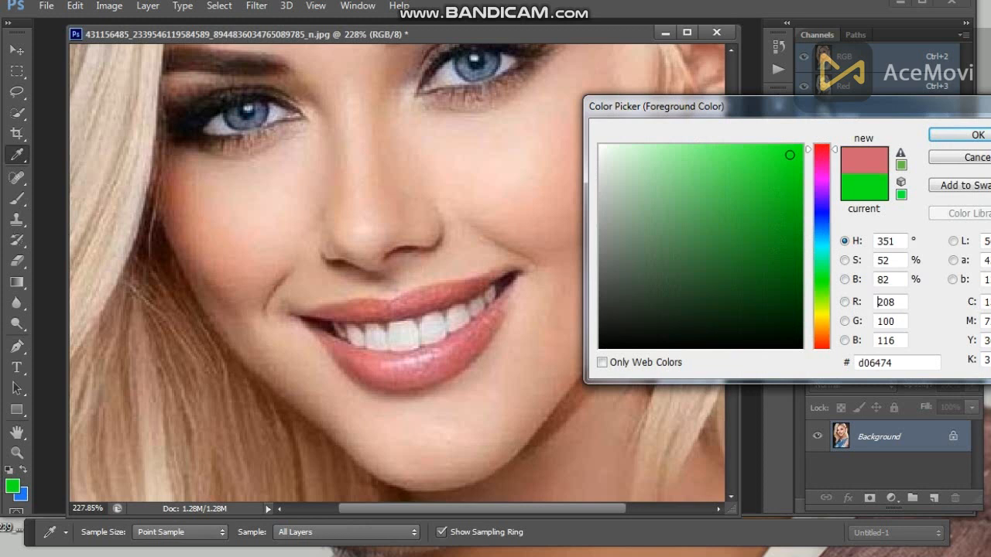
click(771, 147)
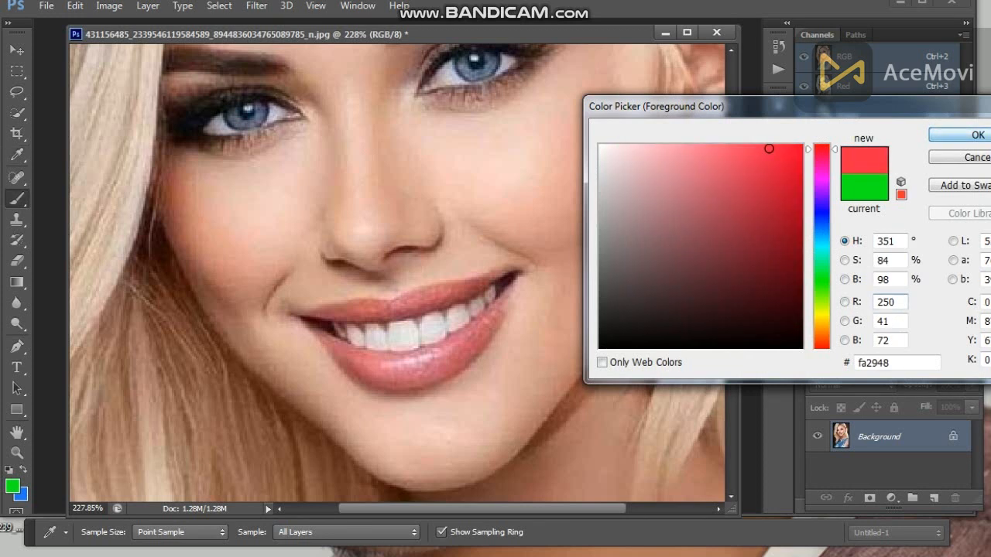
click(960, 135)
Paint the lower and upper lips red on the background with a soft 13 px brush at 28% opacity.
right_click(499, 311)
drag(521, 352, 523, 352)
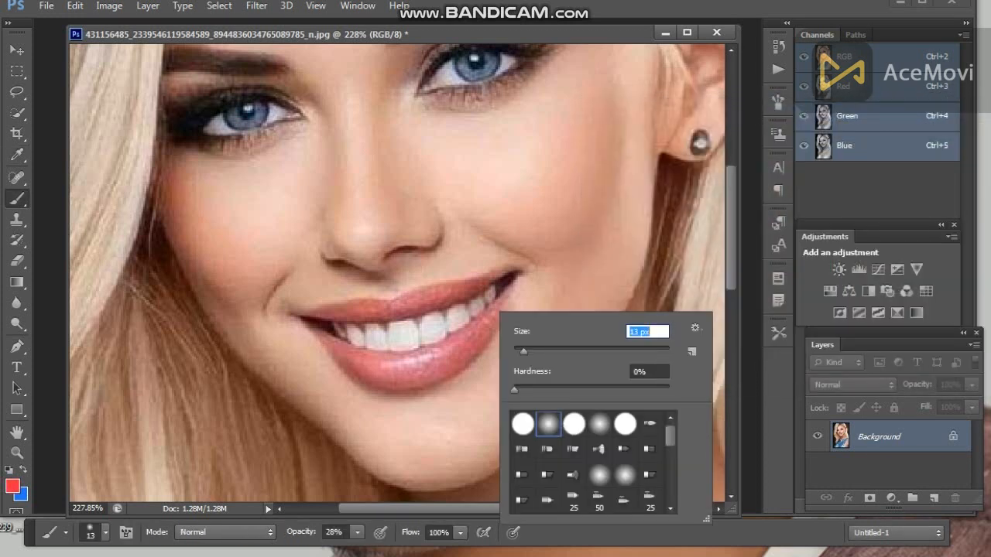
key(Return)
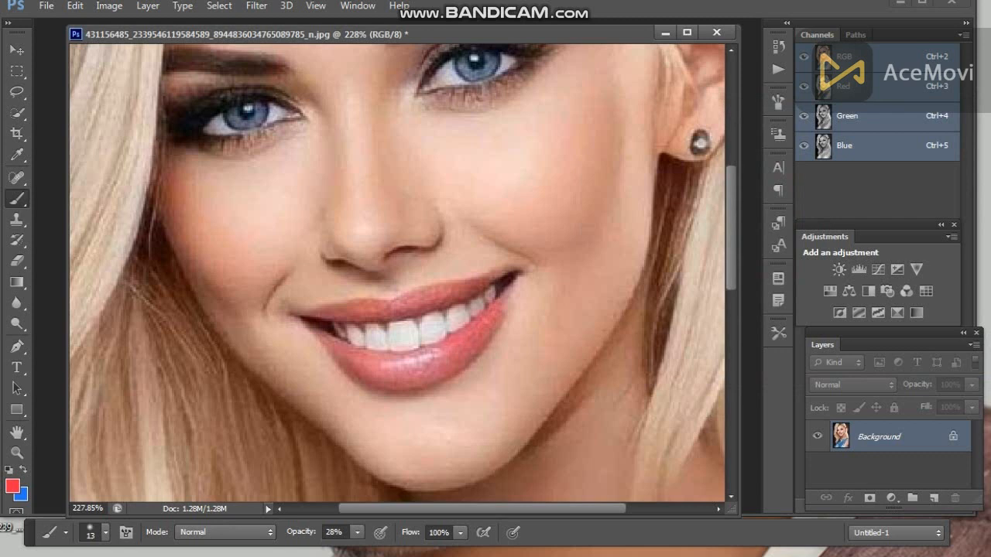
mouse_move(407, 358)
mouse_down()
mouse_move(330, 335)
mouse_move(339, 355)
mouse_up()
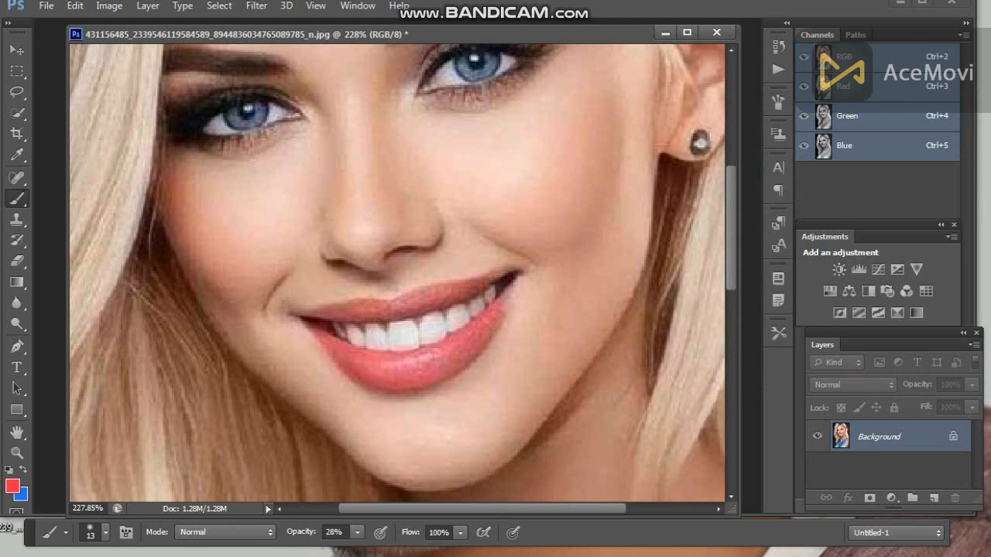
mouse_move(499, 280)
mouse_down()
mouse_move(480, 274)
mouse_move(405, 296)
mouse_up()
click(351, 301)
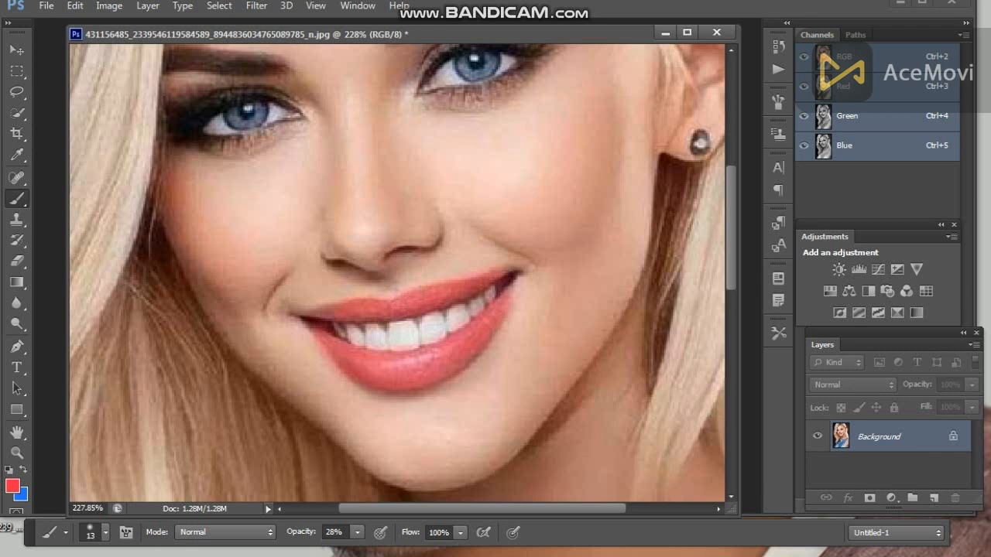
Reduce the brush to 10 px and deepen the red on the upper and lower lips.
right_click(356, 310)
drag(378, 350, 377, 350)
key(Return)
click(385, 302)
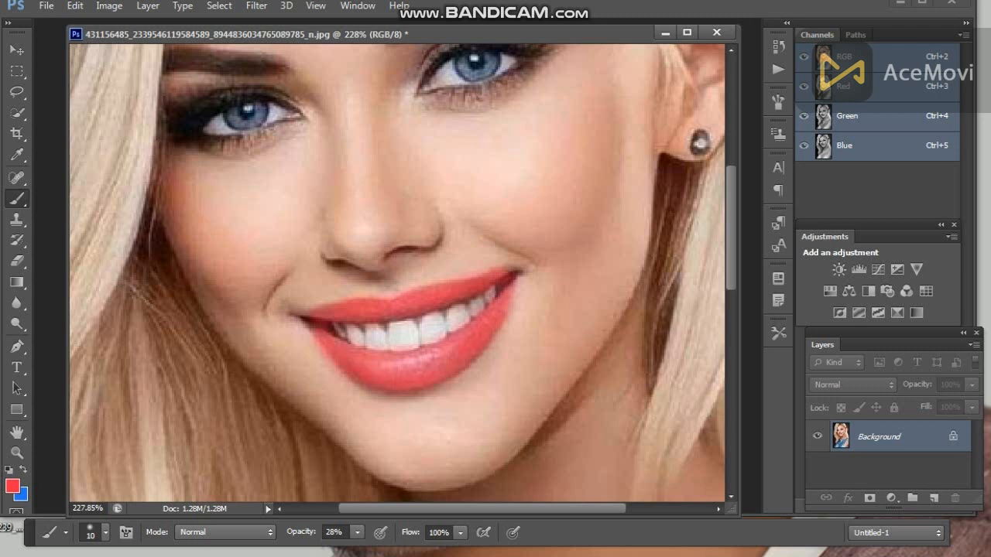
drag(371, 362, 454, 346)
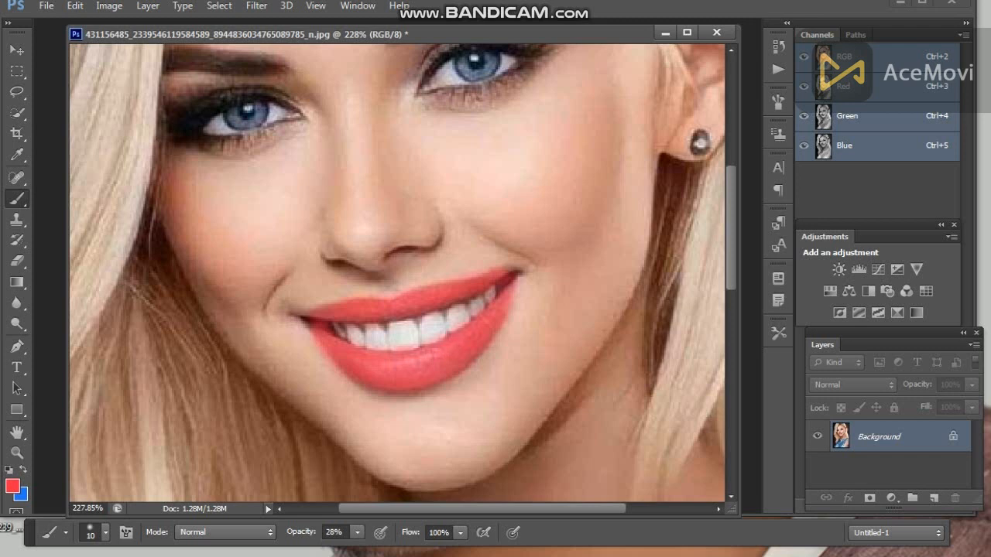
Select the teeth with the Quick Selection tool, using an 8 px brush.
scroll(403, 353, down, 16)
scroll(403, 352, up, 2)
scroll(403, 352, up, 10)
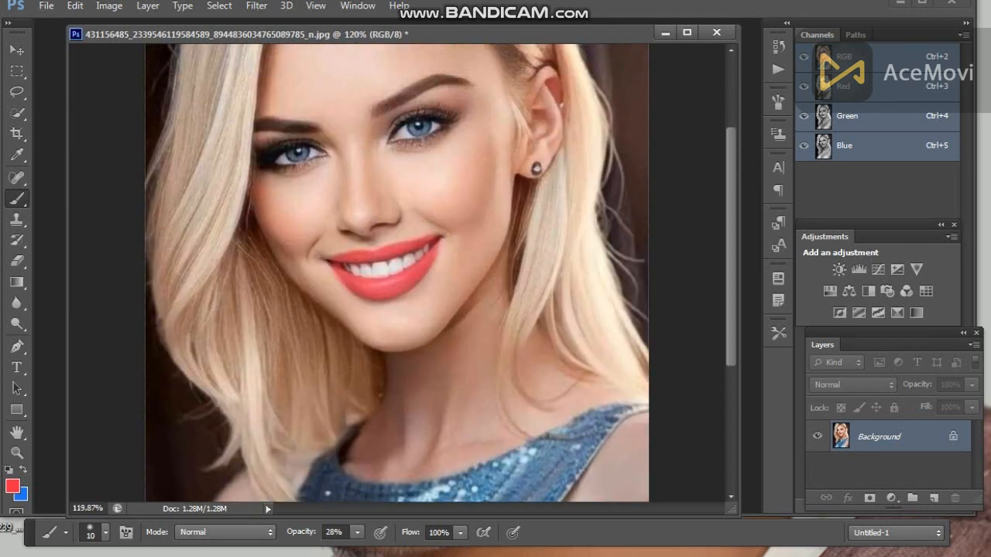
key(w)
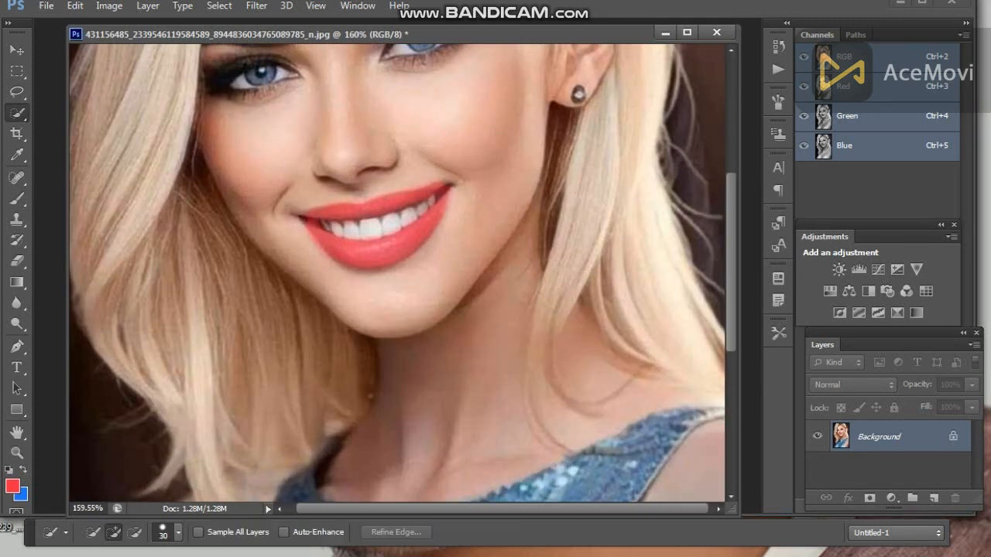
key(bracketleft)
key(bracketleft)
drag(353, 229, 439, 209)
key(ctrl+z)
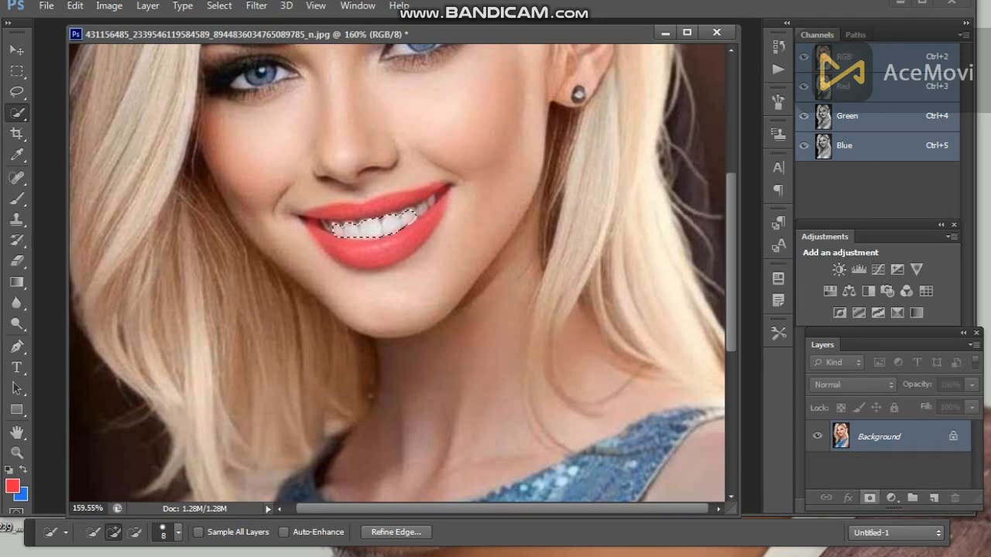
Brighten the selected teeth with a Curves adjustment layer, raising the midpoint to input 93, output 134.
click(891, 498)
click(929, 245)
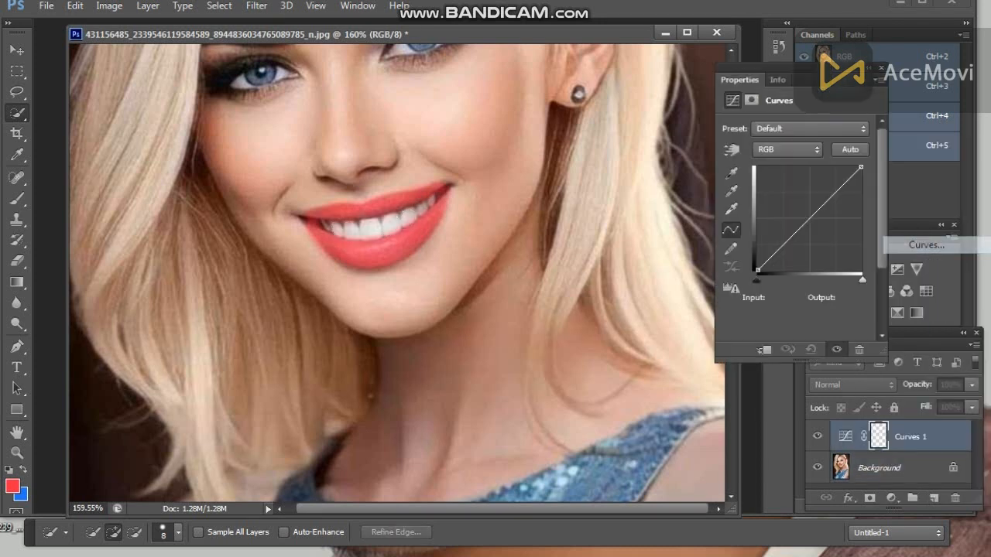
click(806, 218)
drag(806, 218, 795, 216)
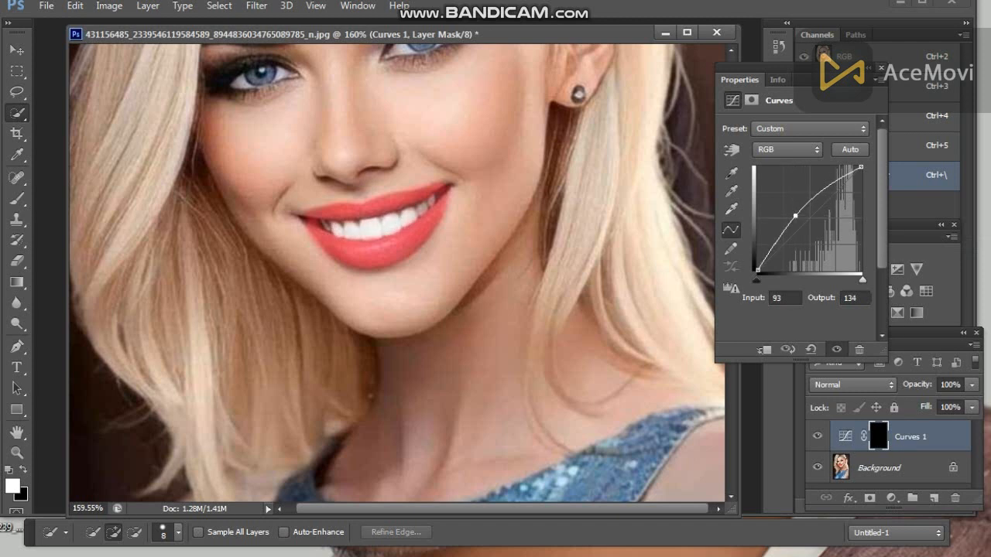
click(881, 69)
Merge the visible layers and save the portrait as a Baseline ("Standard") JPEG at quality 10.
click(148, 6)
click(210, 527)
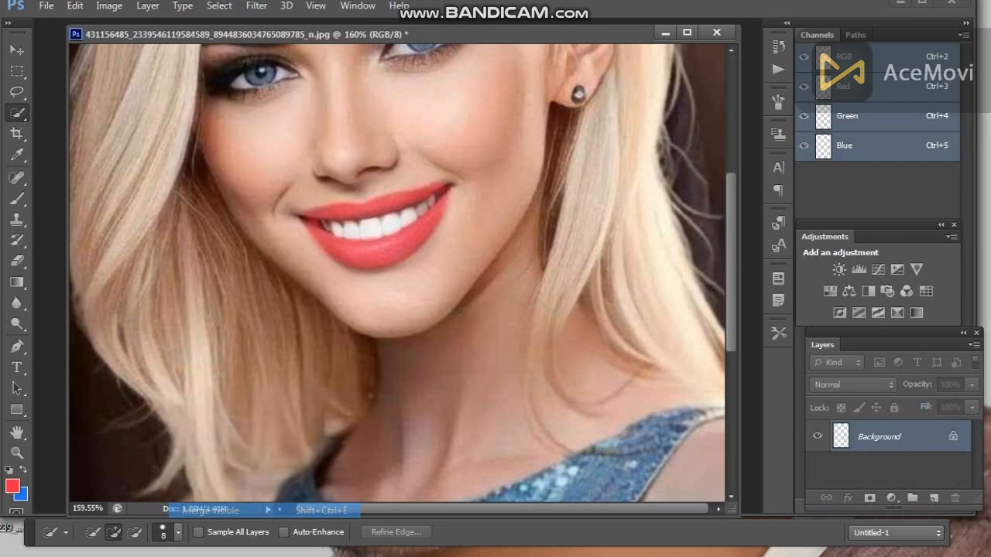
key(ctrl+0)
scroll(397, 273, down, 4)
key(ctrl+s)
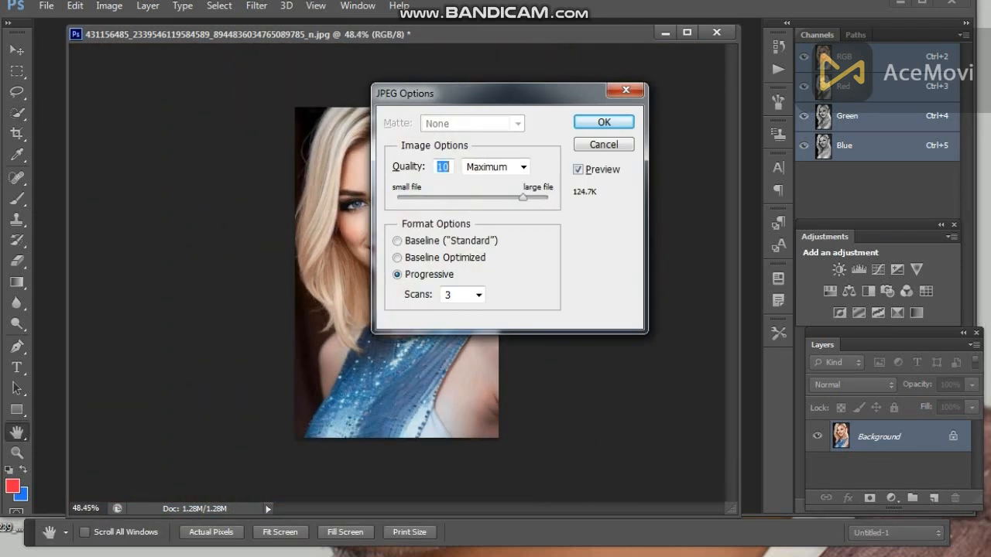
click(449, 240)
key(Return)
Enlarge the view around the eyes and activate the Brush tool.
scroll(396, 272, up, 9)
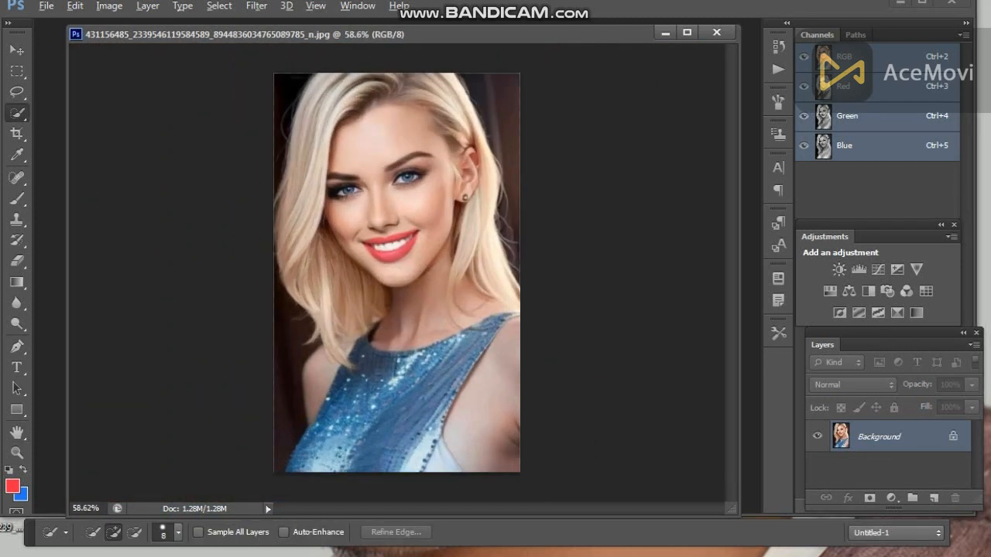
scroll(397, 273, up, 3)
scroll(396, 273, up, 5)
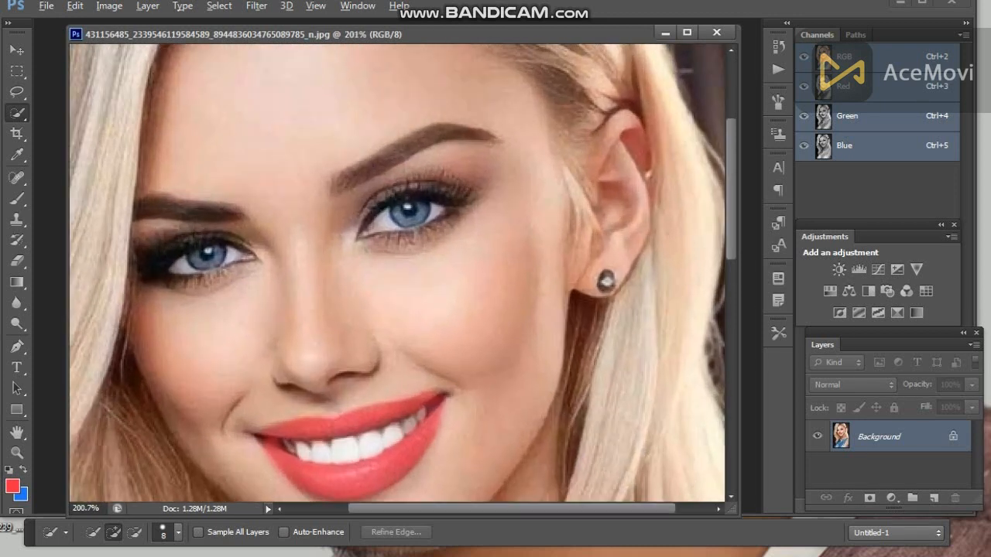
scroll(396, 272, up, 3)
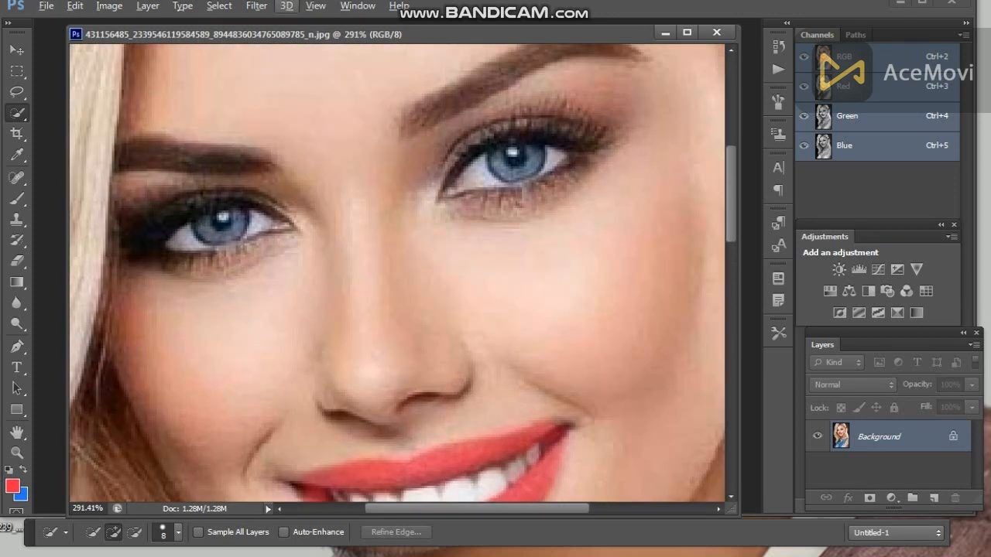
key(b)
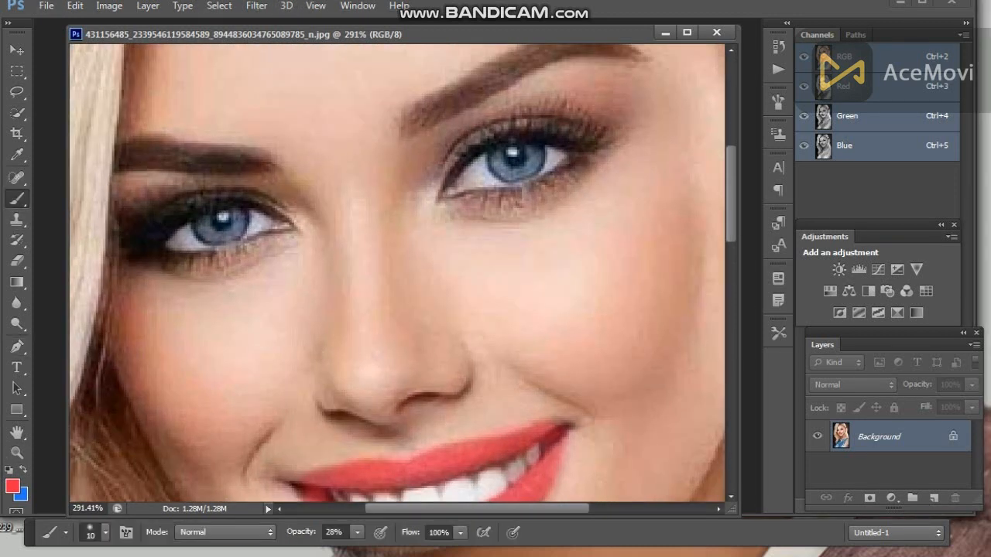